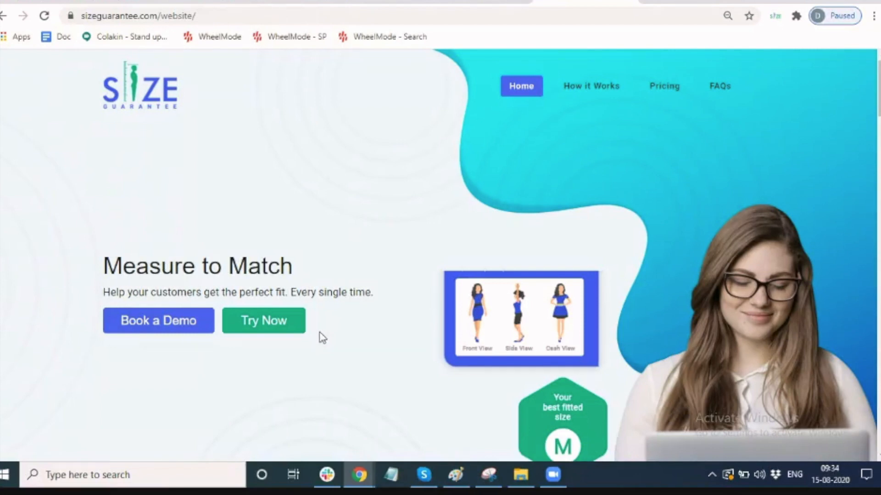
Start the free trial sign-up with Try Now on the Size Guarantee home page.
{"action": "left_click", "coordinate": [268, 329]}
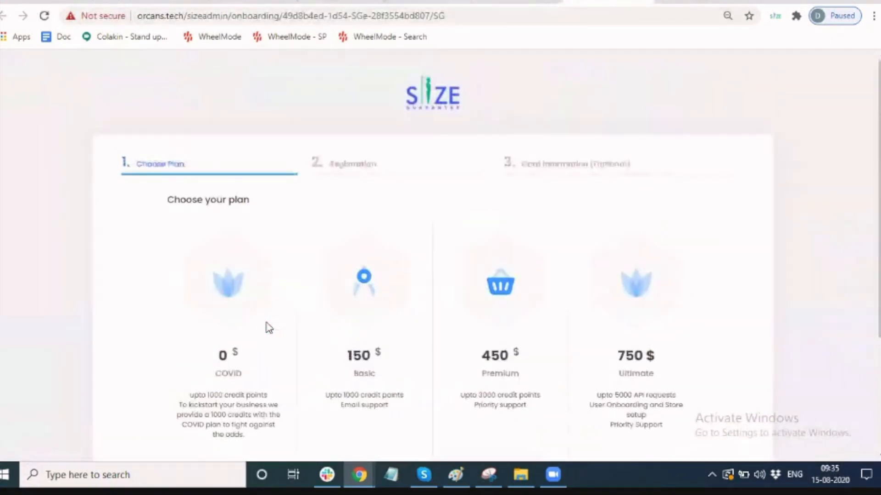
Keep the free COVID plan selected and advance to the empty registration form.
{"action": "scroll", "coordinate": [441, 257], "scroll_direction": "down", "scroll_amount": 1}
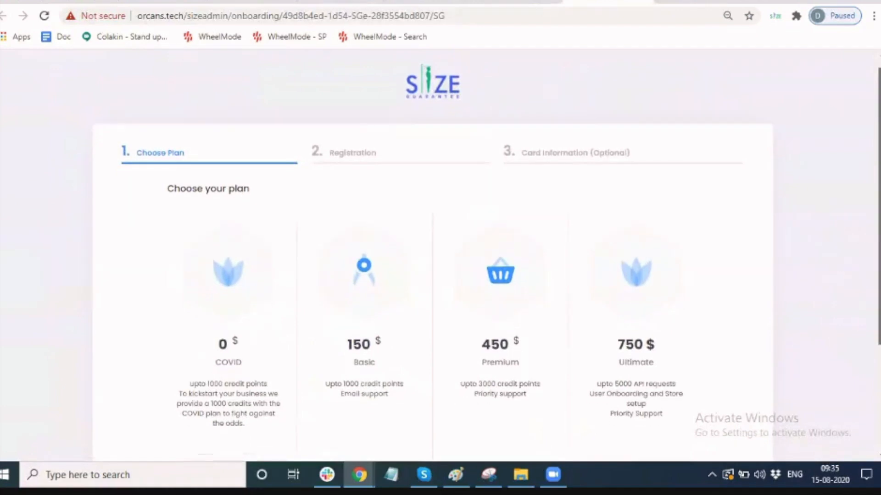
{"action": "scroll", "coordinate": [441, 257], "scroll_direction": "down", "scroll_amount": 2}
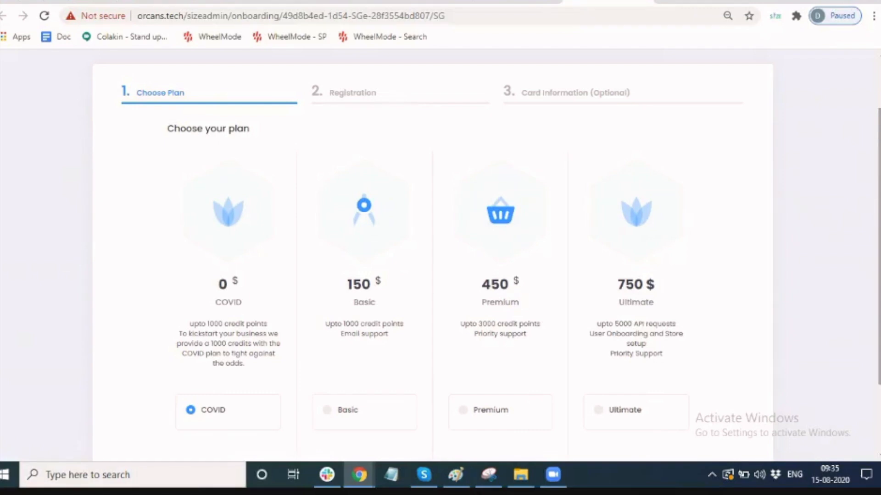
{"action": "scroll", "coordinate": [441, 257], "scroll_direction": "down", "scroll_amount": 1}
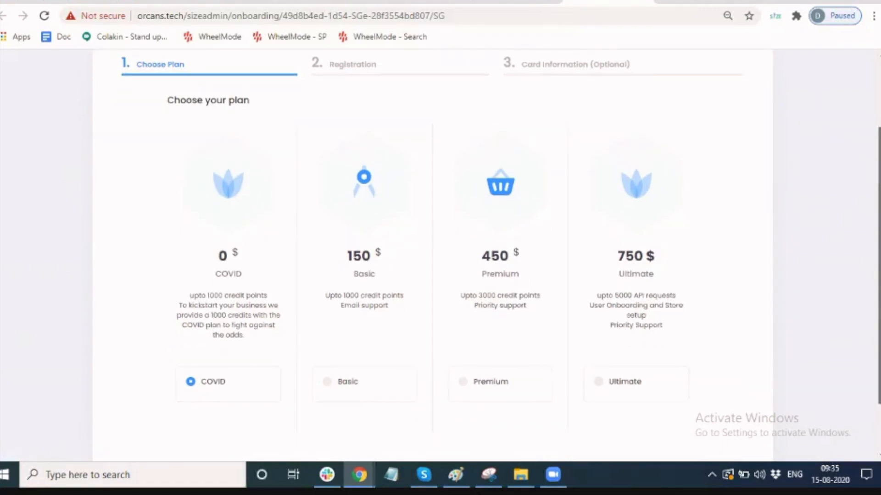
{"action": "scroll", "coordinate": [757, 417], "scroll_direction": "down", "scroll_amount": 2}
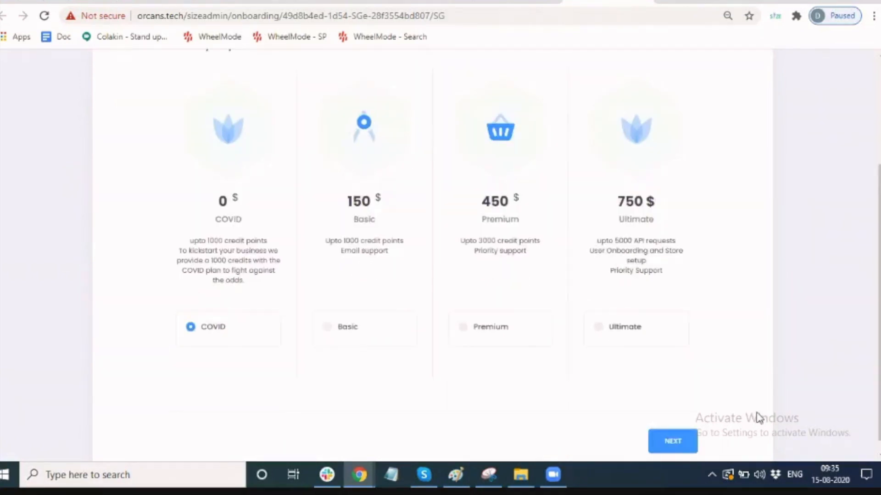
{"action": "left_click", "coordinate": [668, 440]}
{"action": "left_click", "coordinate": [297, 244]}
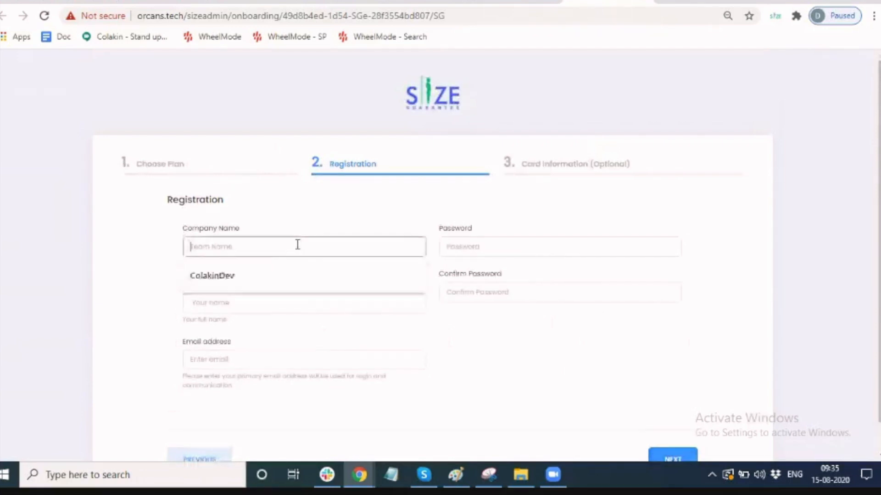
Fill in company name ColakinDev, the user's full name and their mailinator e-mail address.
{"action": "left_click", "coordinate": [288, 272]}
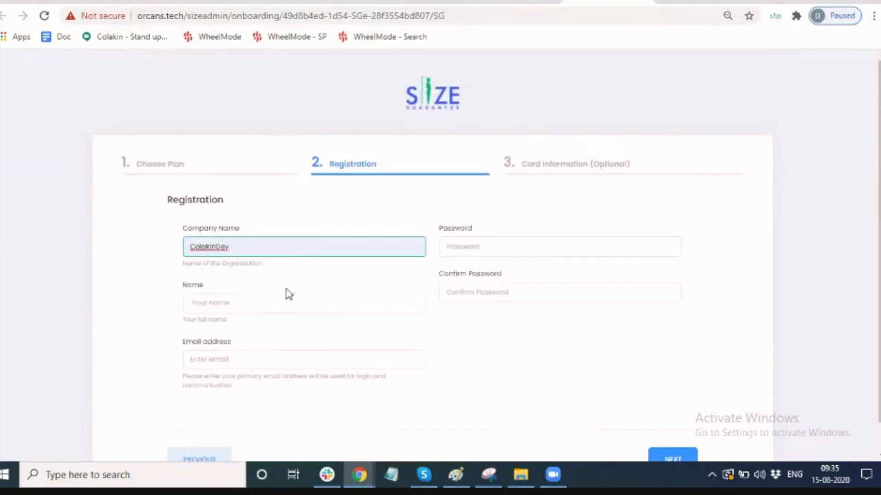
{"action": "left_click", "coordinate": [285, 302]}
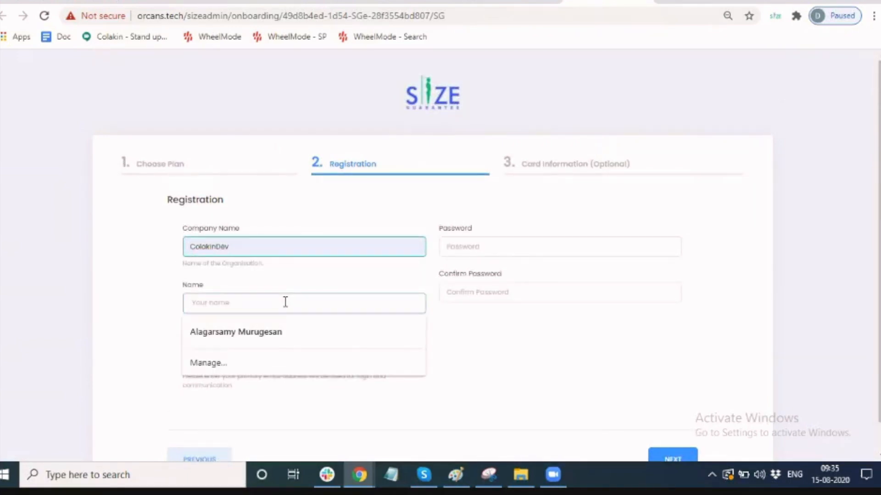
{"action": "left_click", "coordinate": [303, 331]}
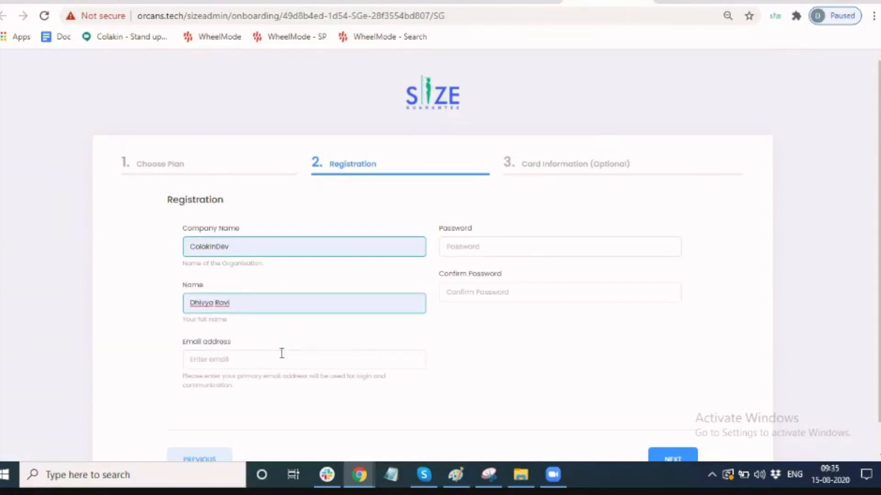
{"action": "left_click", "coordinate": [281, 356]}
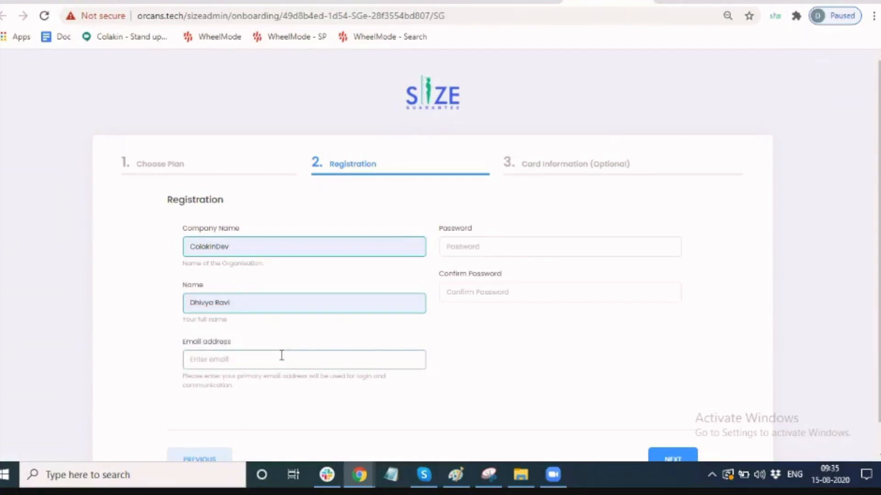
{"action": "key", "text": "ctrl+a"}
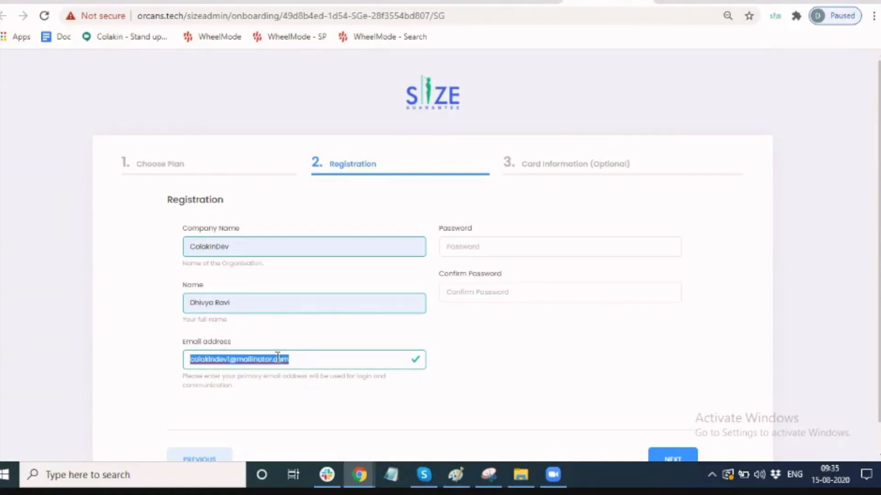
{"action": "left_click", "coordinate": [570, 346]}
Enter and confirm the account password, then submit the registration details.
{"action": "left_click", "coordinate": [557, 246]}
{"action": "type", "text": "••••••"}
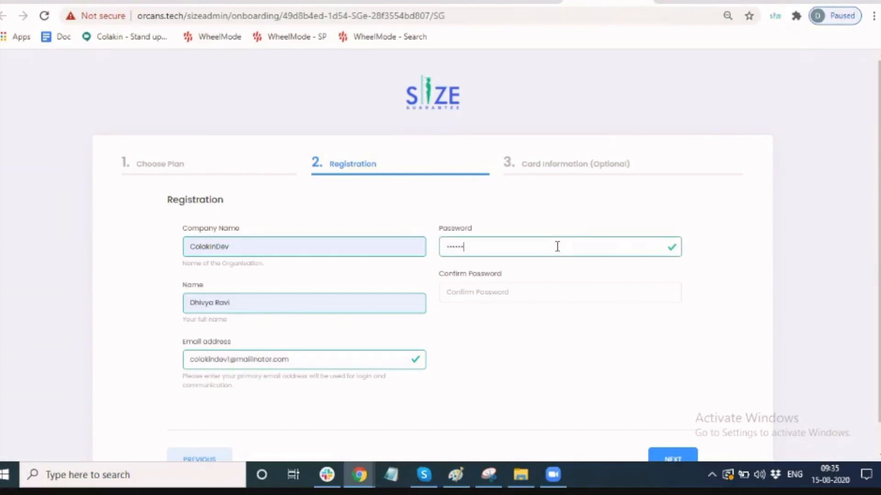
{"action": "left_click", "coordinate": [551, 295]}
{"action": "type", "text": "••••••"}
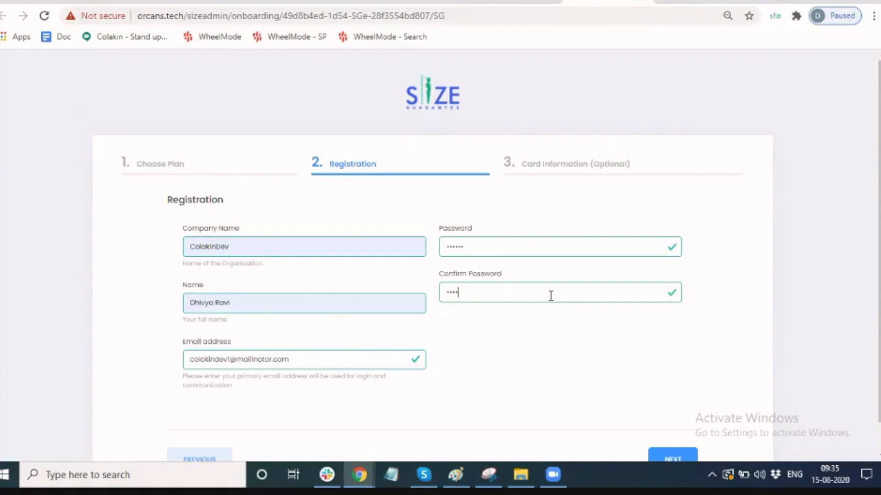
{"action": "left_click", "coordinate": [673, 459]}
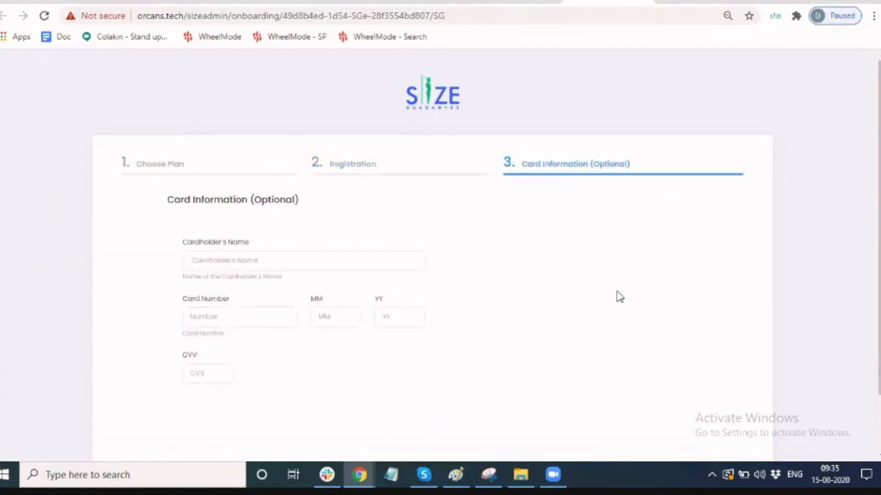
Submit with empty card fields and review the User Unverified, verification-link-sent page.
{"action": "scroll", "coordinate": [718, 367], "scroll_direction": "down", "scroll_amount": 2}
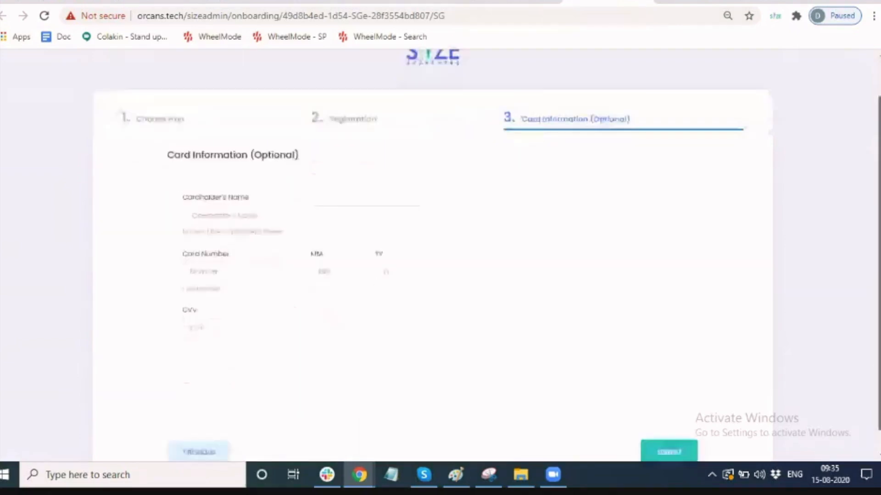
{"action": "left_click", "coordinate": [679, 431]}
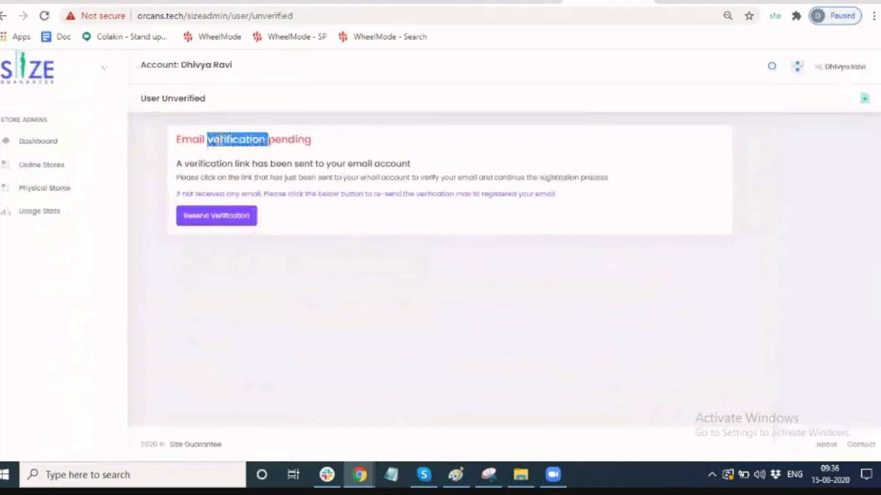
{"action": "triple_click", "coordinate": [233, 143]}
{"action": "left_click", "coordinate": [362, 151]}
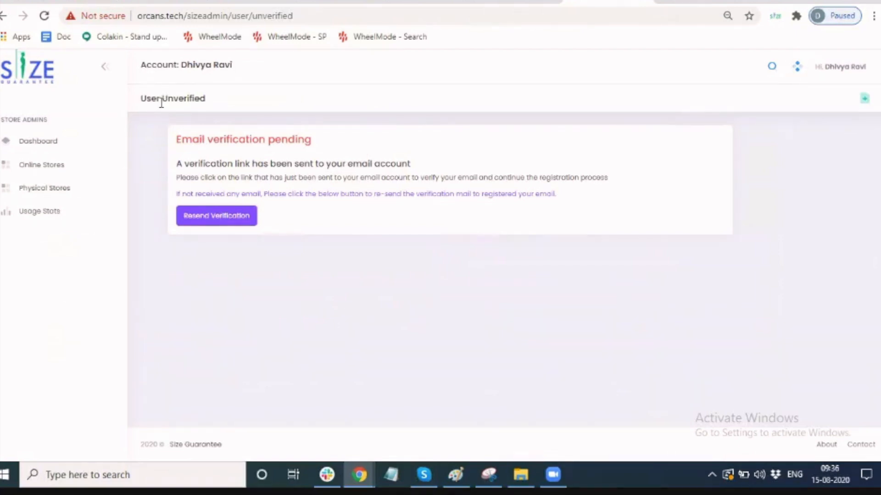
{"action": "triple_click", "coordinate": [161, 101]}
{"action": "left_click", "coordinate": [367, 153]}
{"action": "triple_click", "coordinate": [289, 164]}
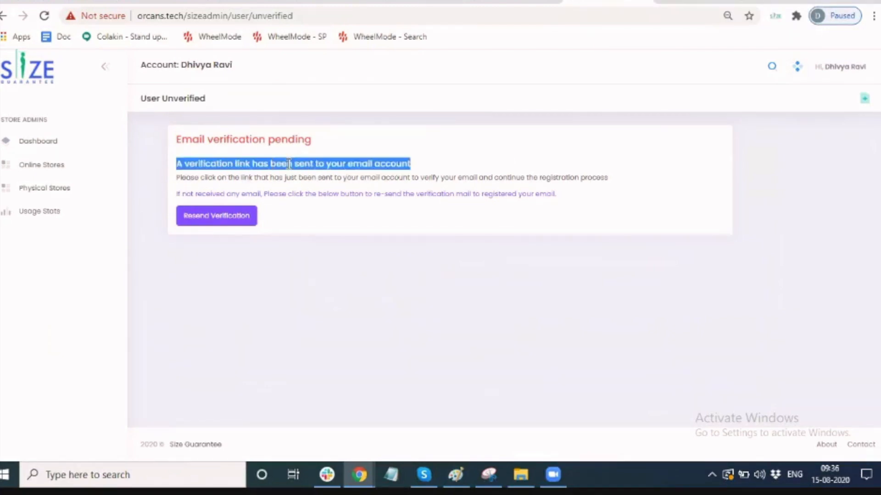
{"action": "left_click", "coordinate": [458, 168]}
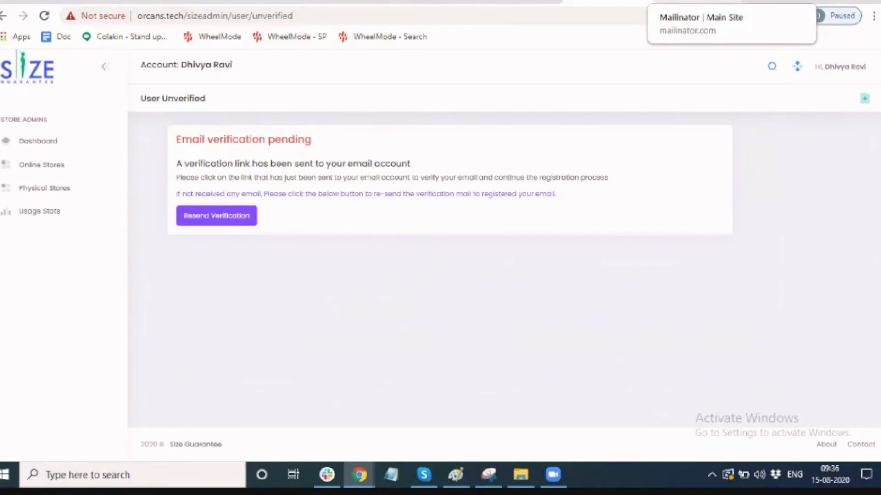
Load the new account's Mailinator inbox and follow the Verify your account e-mail link.
{"action": "left_click", "coordinate": [688, 2]}
{"action": "double_click", "coordinate": [686, 98]}
{"action": "key", "text": "ctrl+v"}
{"action": "key", "text": "Return"}
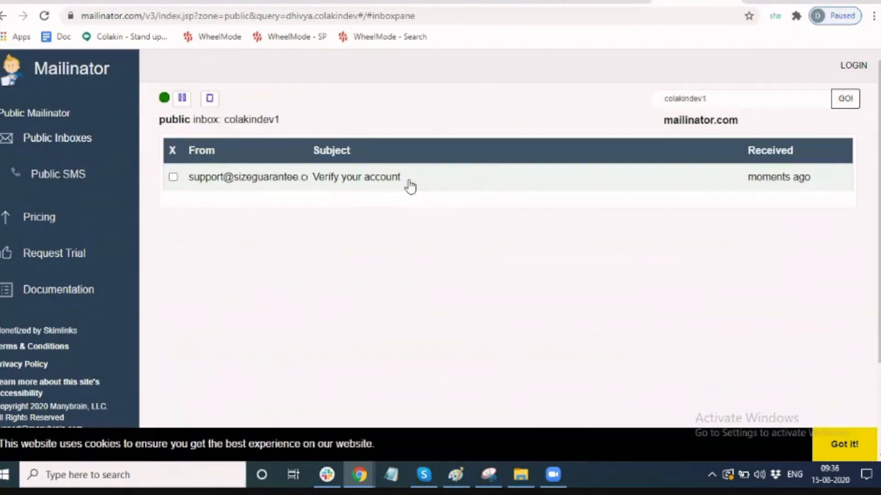
{"action": "left_click", "coordinate": [305, 181]}
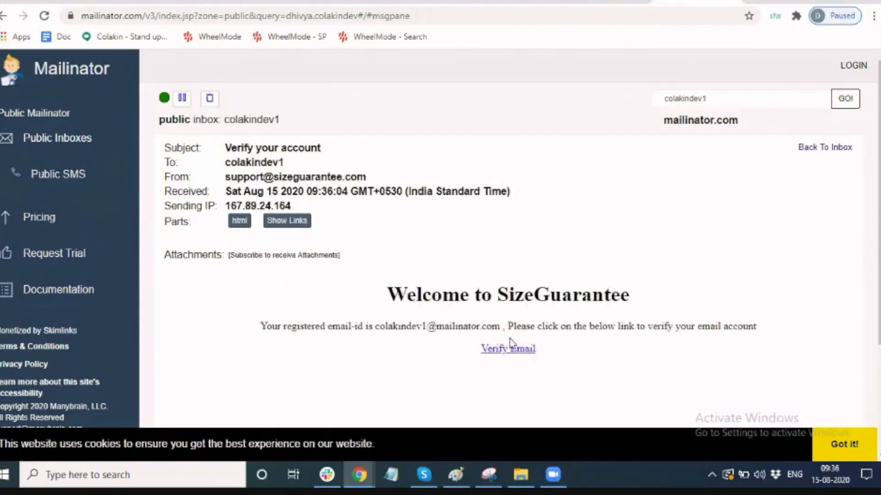
{"action": "left_click", "coordinate": [506, 351]}
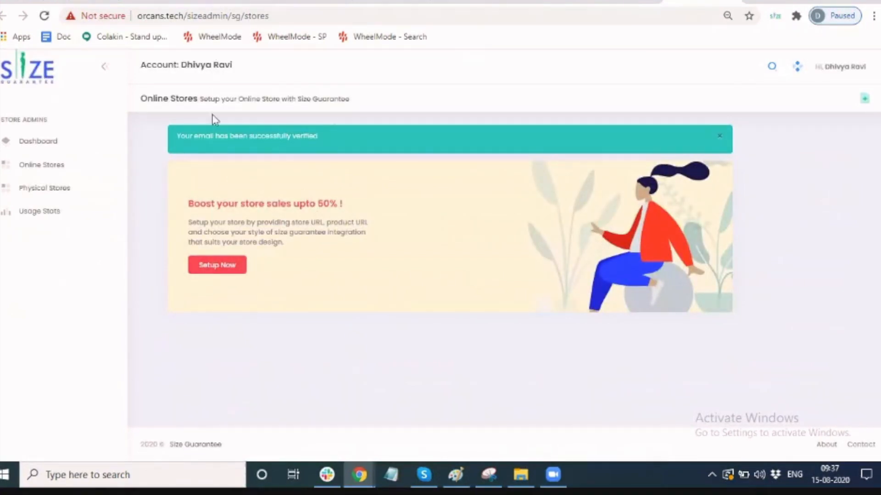
Check the successful verification message and launch the store setup wizard with Setup Now.
{"action": "triple_click", "coordinate": [219, 135]}
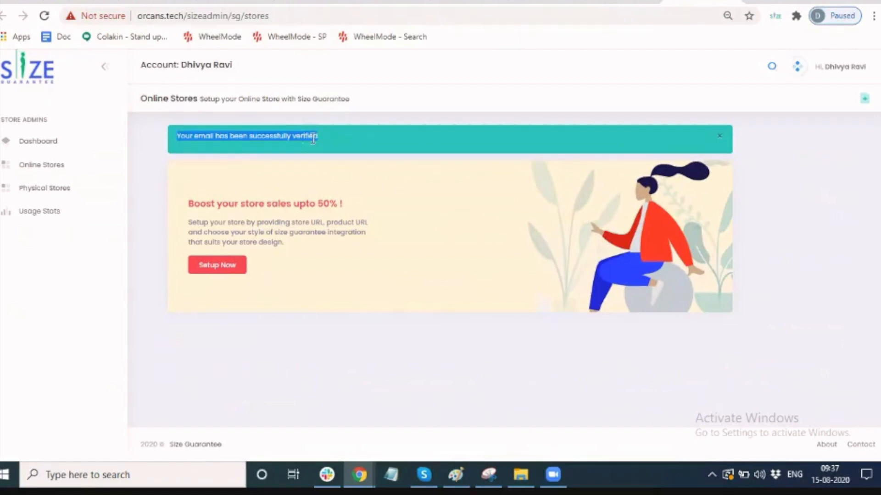
{"action": "left_click", "coordinate": [337, 141]}
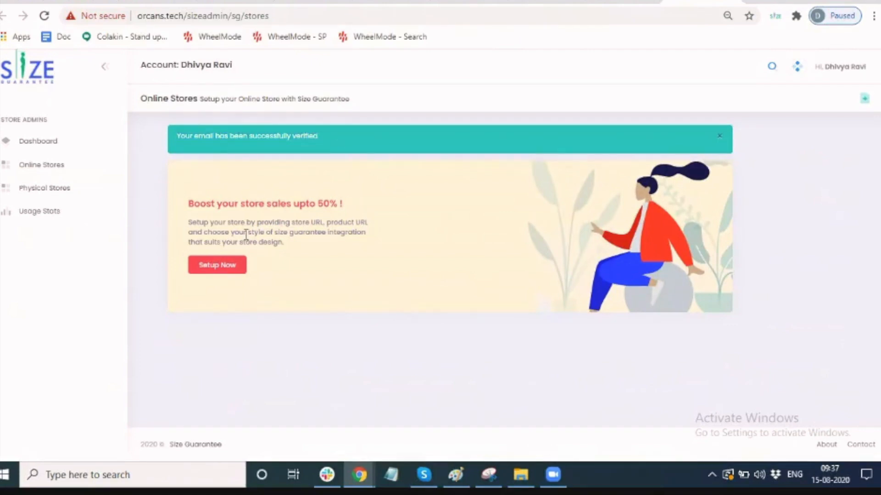
{"action": "left_click", "coordinate": [221, 268]}
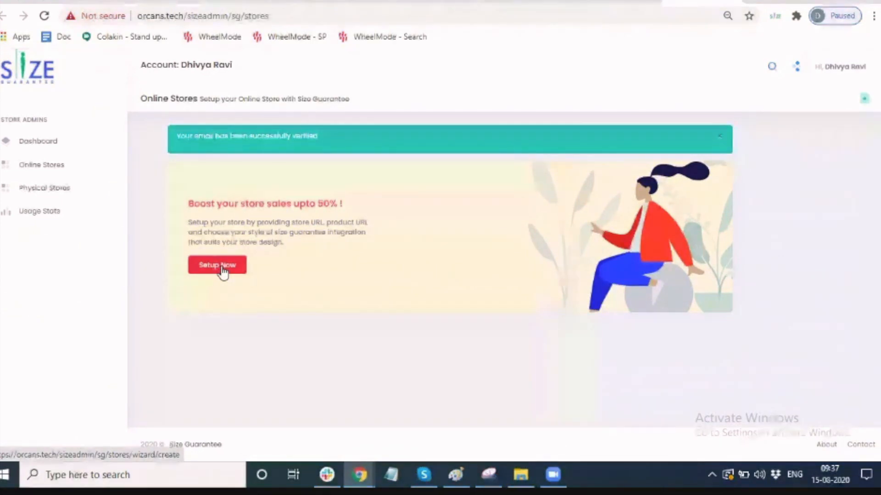
{"action": "left_click", "coordinate": [222, 267]}
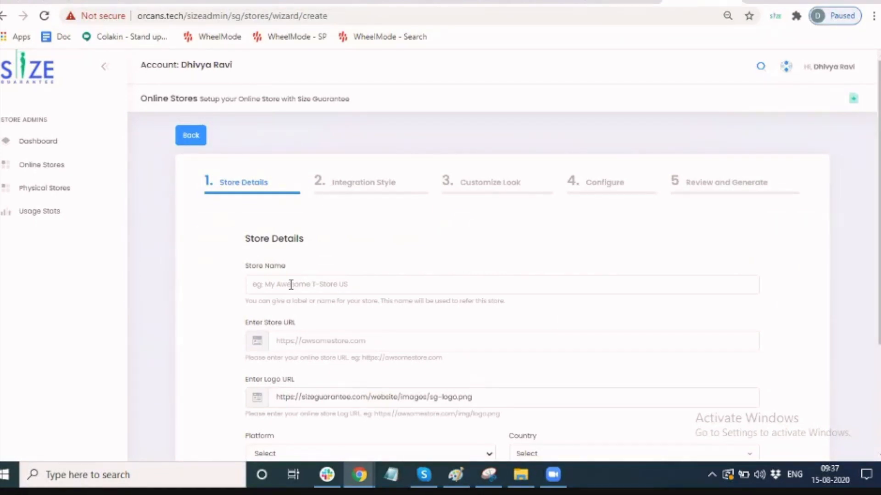
Enter 'Test store' as the store name on the Store Details step.
{"action": "left_click", "coordinate": [290, 285]}
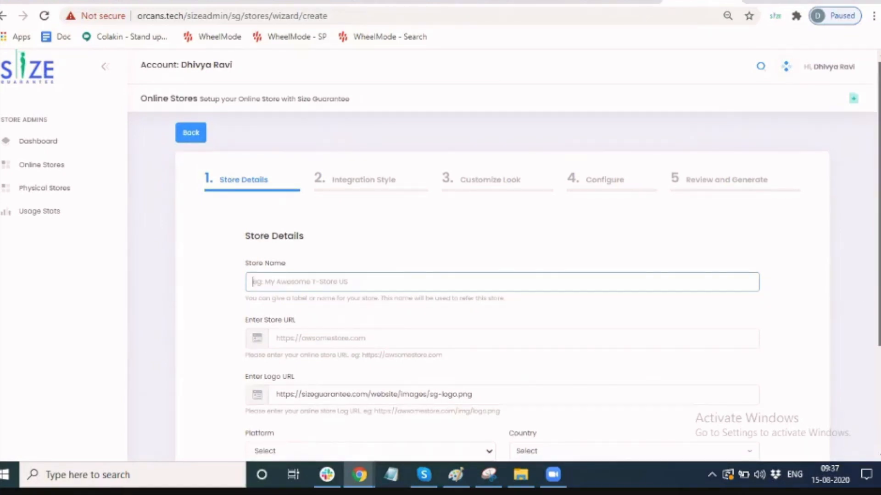
{"action": "scroll", "coordinate": [859, 290], "scroll_direction": "down", "scroll_amount": 1}
{"action": "type", "text": "T"}
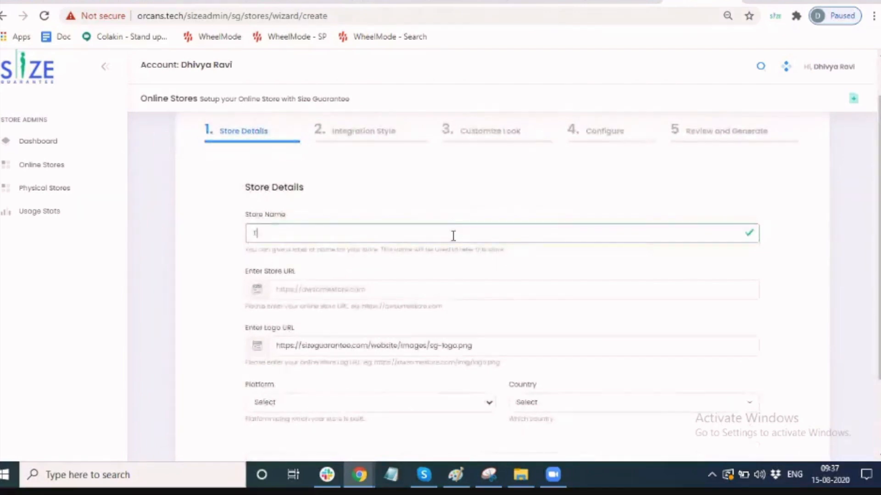
{"action": "type", "text": "est store"}
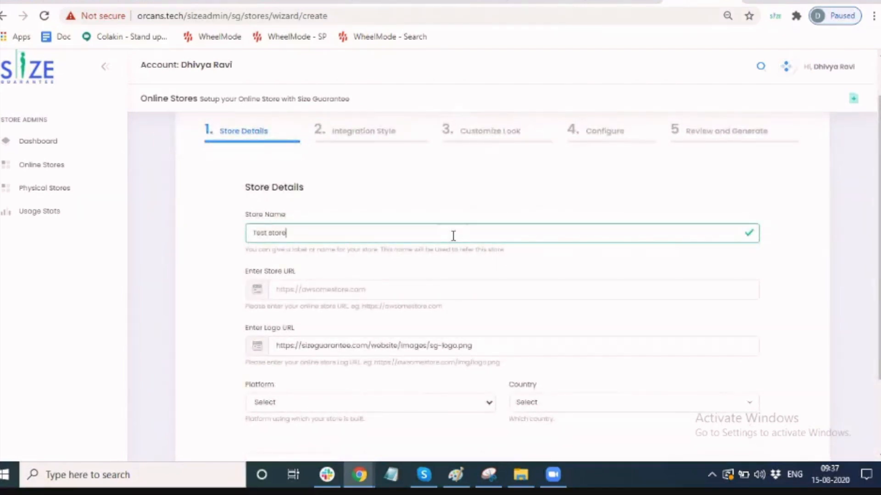
{"action": "left_click", "coordinate": [404, 290]}
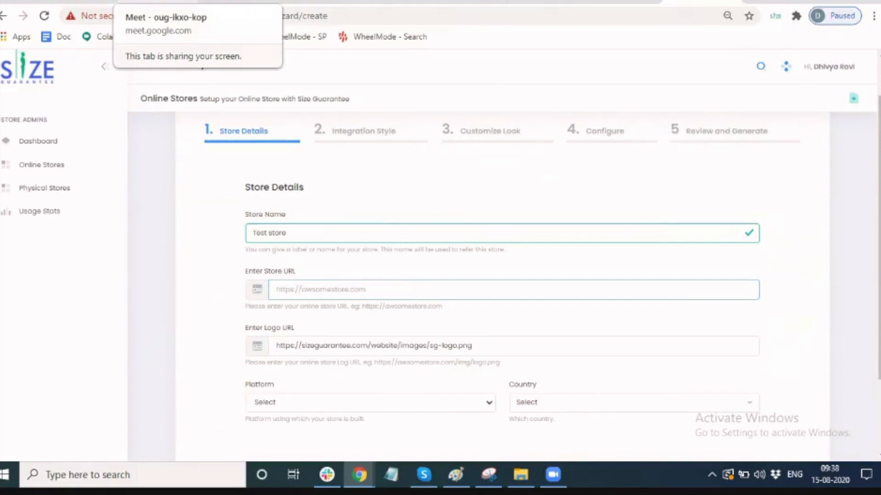
Open the Google Meet chat and select the shared myshopify store link to copy.
{"action": "left_click", "coordinate": [160, 2]}
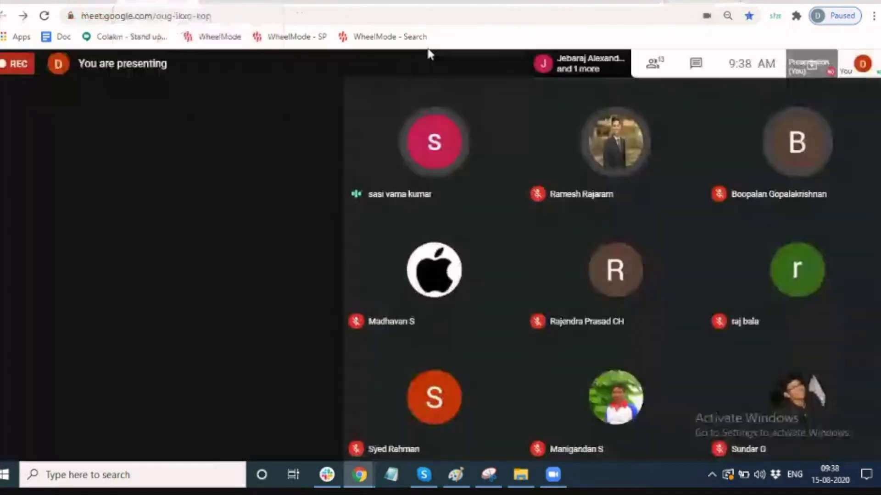
{"action": "left_click", "coordinate": [694, 64]}
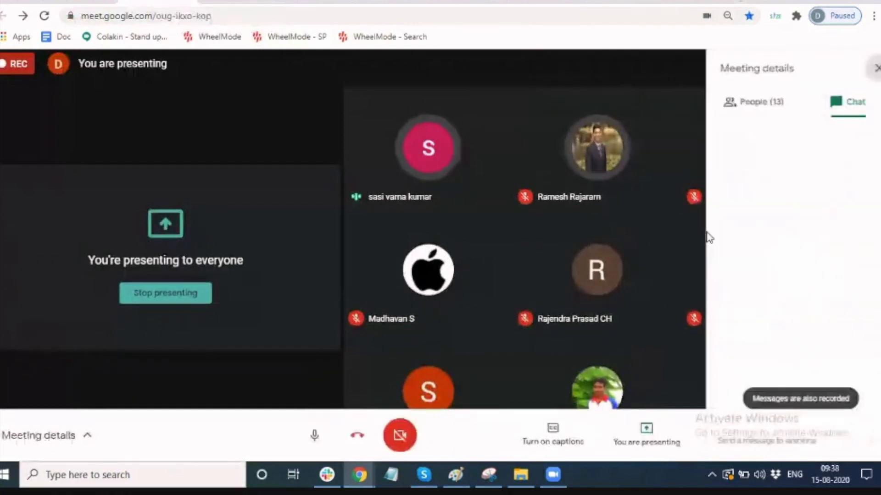
{"action": "left_click", "coordinate": [736, 437]}
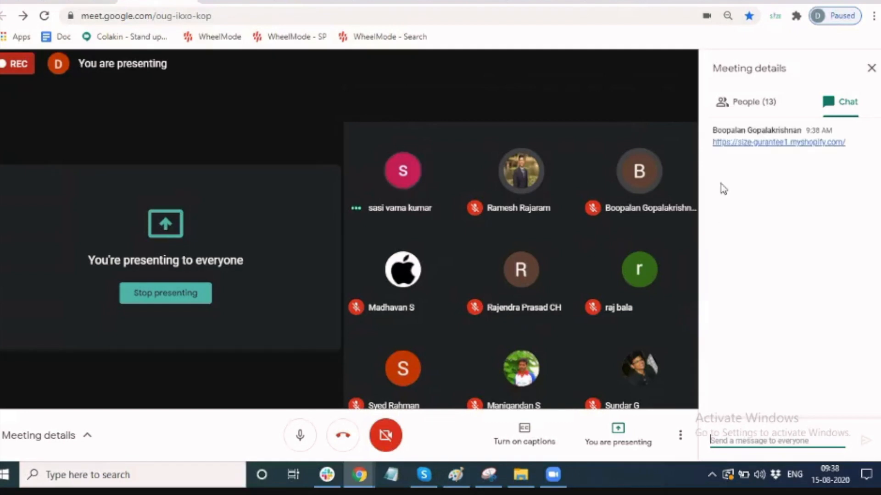
{"action": "left_click_drag", "start_coordinate": [711, 146], "coordinate": [825, 158]}
{"action": "key", "text": "ctrl+c"}
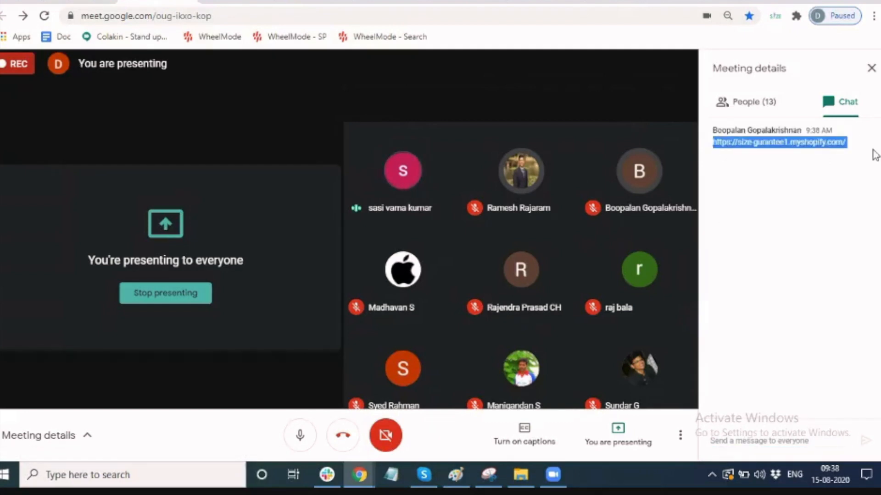
{"action": "left_click", "coordinate": [702, 2]}
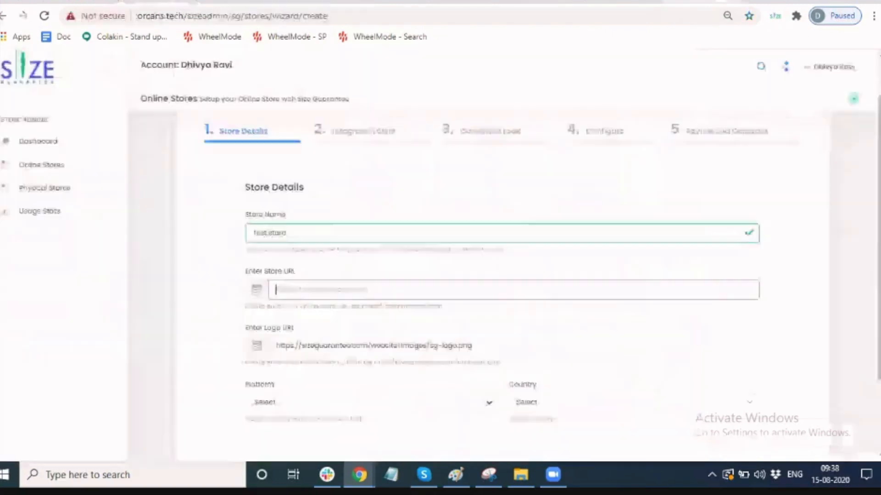
{"action": "key", "text": "ctrl+v"}
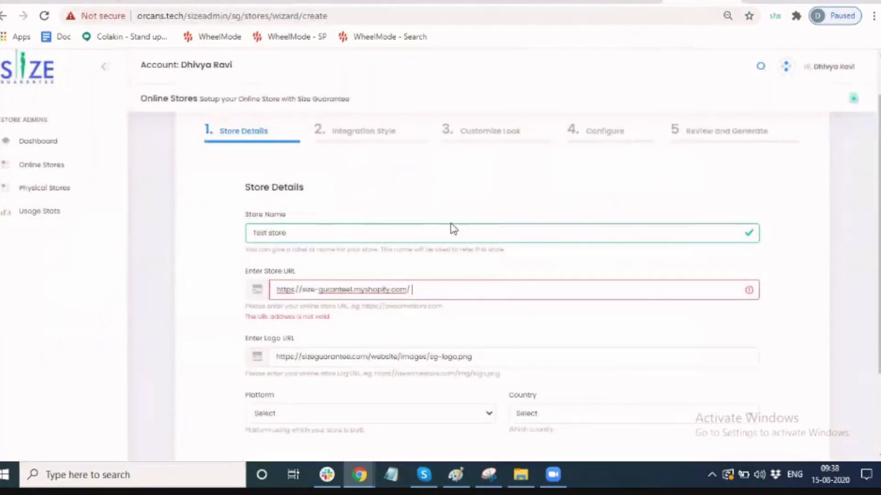
{"action": "left_click", "coordinate": [441, 328]}
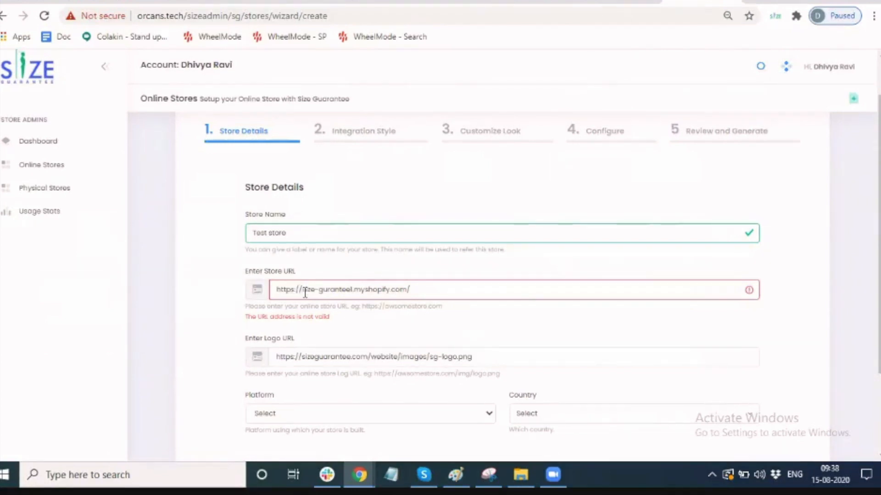
{"action": "left_click_drag", "start_coordinate": [303, 292], "coordinate": [226, 299]}
{"action": "key", "text": "BackSpace"}
{"action": "left_click", "coordinate": [433, 291]}
{"action": "key", "text": "BackSpace"}
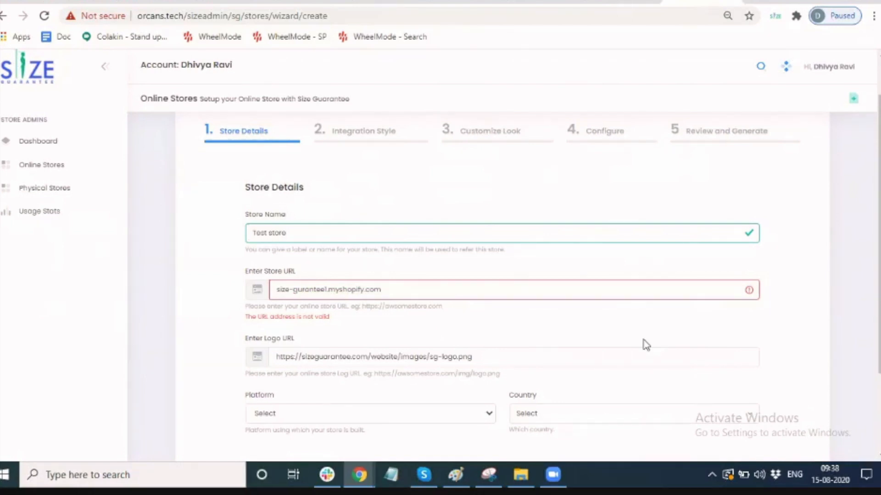
{"action": "scroll", "coordinate": [877, 321], "scroll_direction": "down", "scroll_amount": 1}
{"action": "left_click_drag", "start_coordinate": [878, 321], "coordinate": [879, 332]}
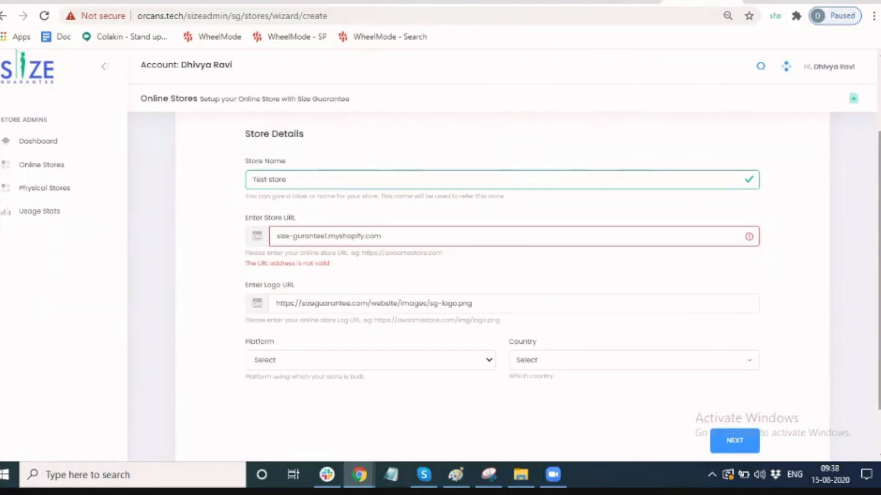
Set the platform to Shopify and the country to Australia.
{"action": "left_click", "coordinate": [436, 369]}
{"action": "left_click", "coordinate": [435, 389]}
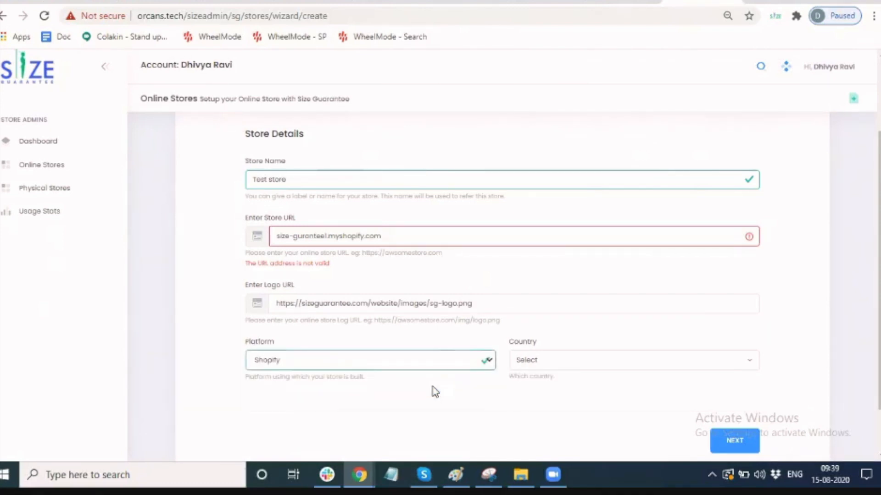
{"action": "left_click", "coordinate": [591, 374]}
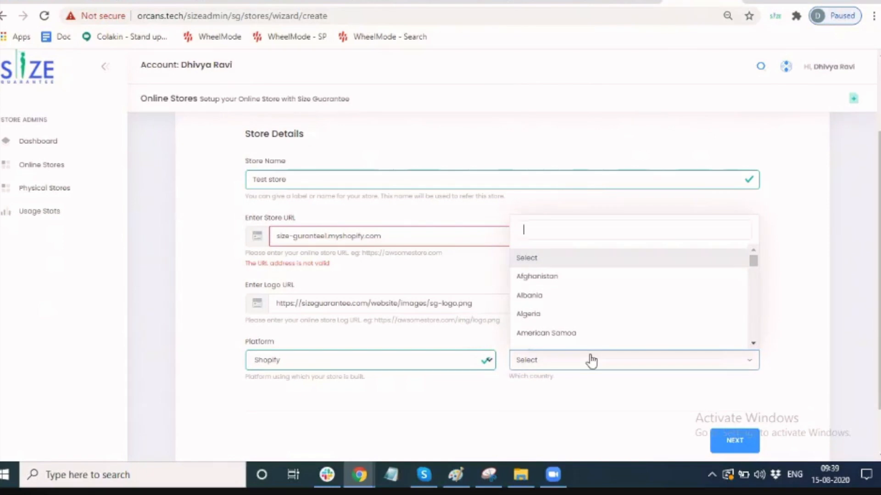
{"action": "type", "text": "aus"}
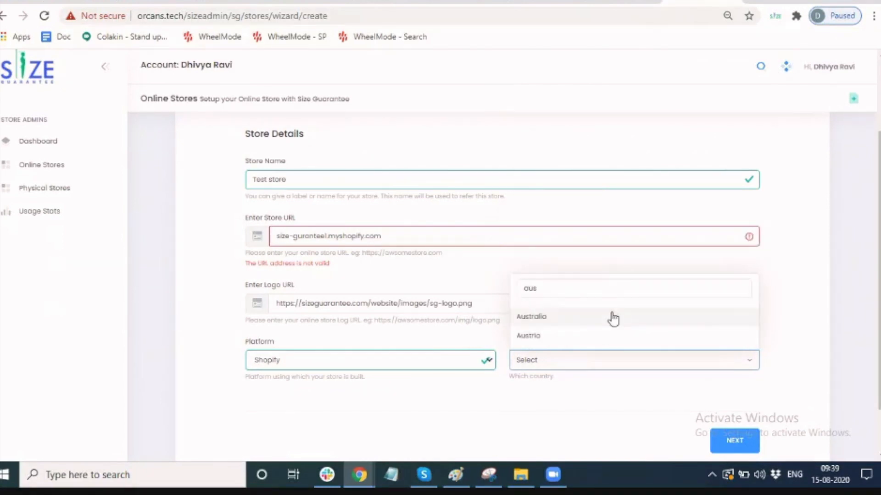
{"action": "left_click", "coordinate": [612, 316]}
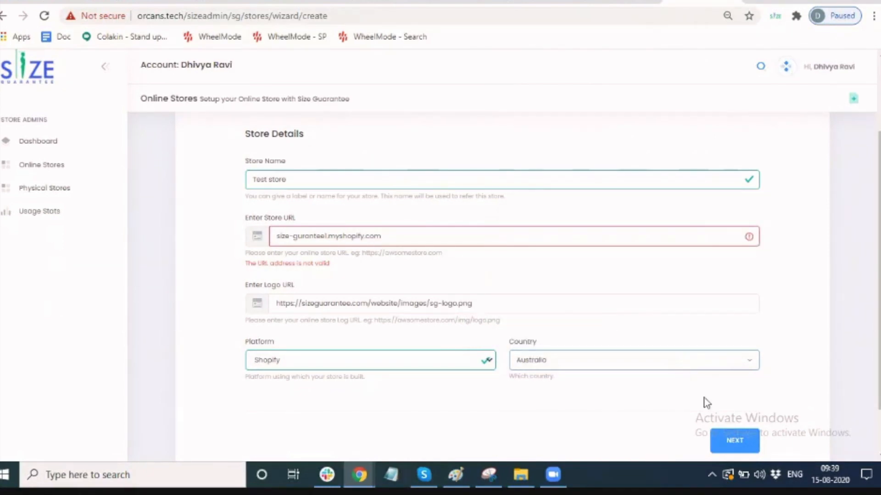
{"action": "left_click", "coordinate": [735, 441]}
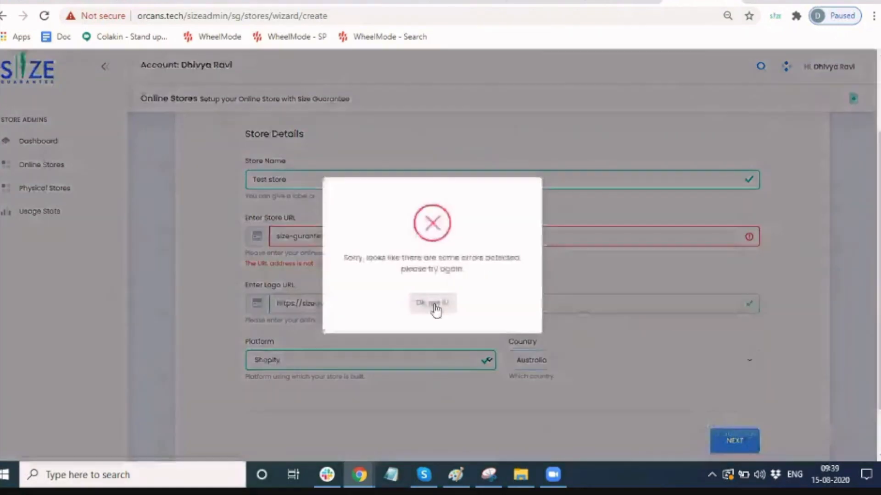
{"action": "left_click", "coordinate": [435, 307]}
{"action": "left_click", "coordinate": [366, 341]}
{"action": "triple_click", "coordinate": [365, 341]}
{"action": "left_click", "coordinate": [398, 343]}
{"action": "left_click", "coordinate": [278, 342]}
{"action": "key", "text": "shift+End"}
{"action": "type", "text": "https://size-guranteel.myshopify.com/"}
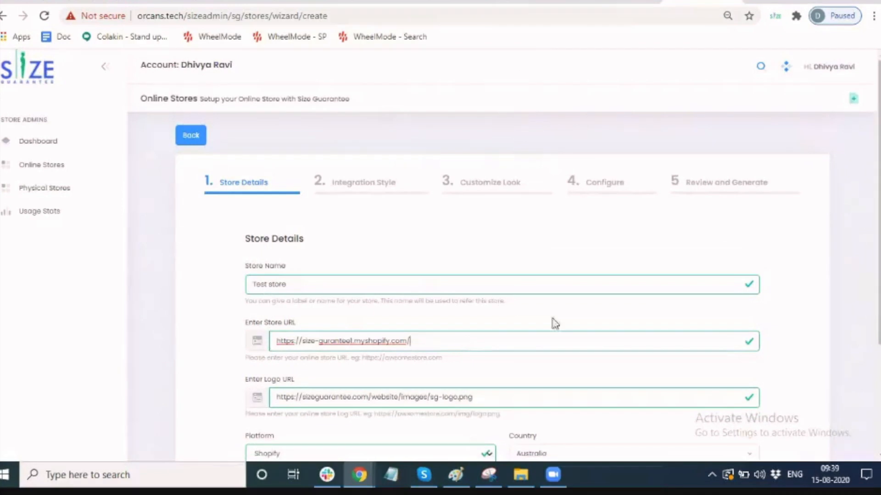
{"action": "scroll", "coordinate": [866, 346], "scroll_direction": "down", "scroll_amount": 1}
{"action": "scroll", "coordinate": [505, 275], "scroll_direction": "down", "scroll_amount": 2}
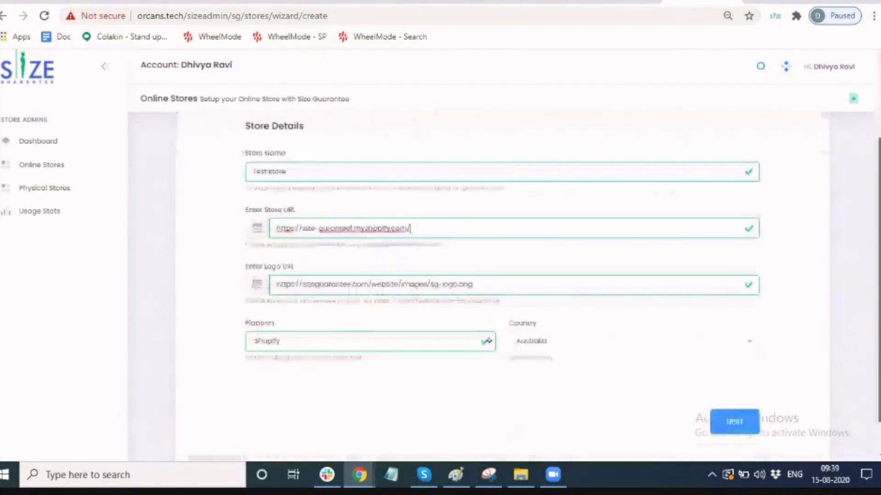
{"action": "left_click", "coordinate": [730, 416]}
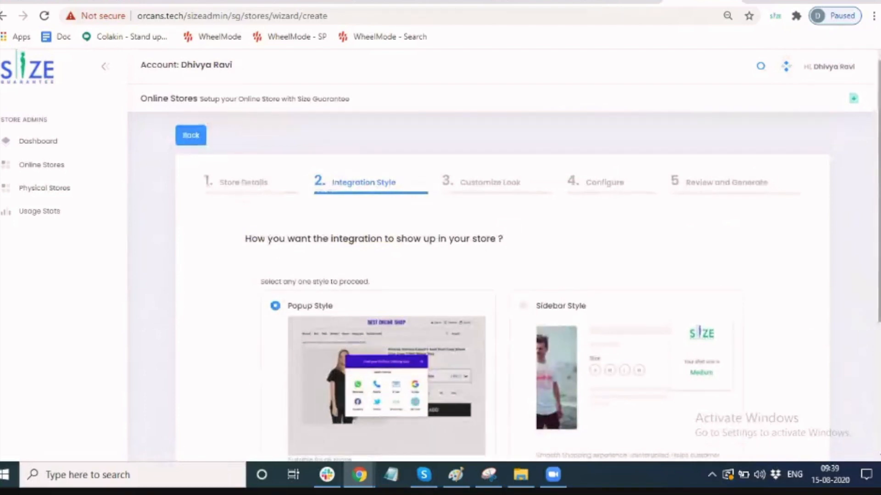
Zoom the page to 75%, keep Popup Style, and proceed to Customize Look.
{"action": "key", "text": "ctrl+minus"}
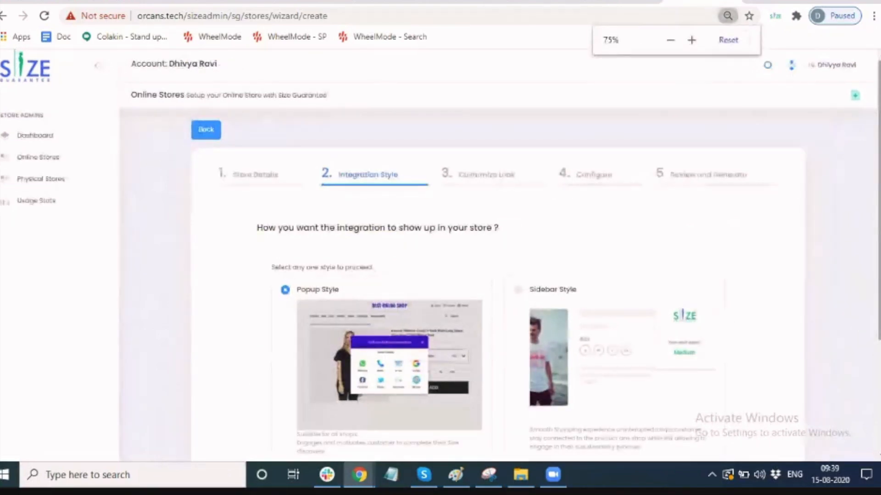
{"action": "scroll", "coordinate": [504, 275], "scroll_direction": "down", "scroll_amount": 1}
{"action": "scroll", "coordinate": [505, 275], "scroll_direction": "down", "scroll_amount": 1}
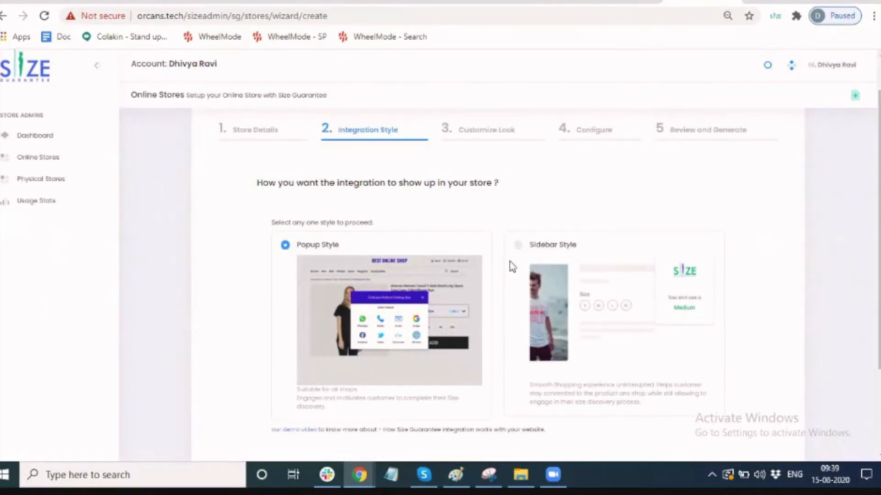
{"action": "scroll", "coordinate": [351, 238], "scroll_direction": "down", "scroll_amount": 1}
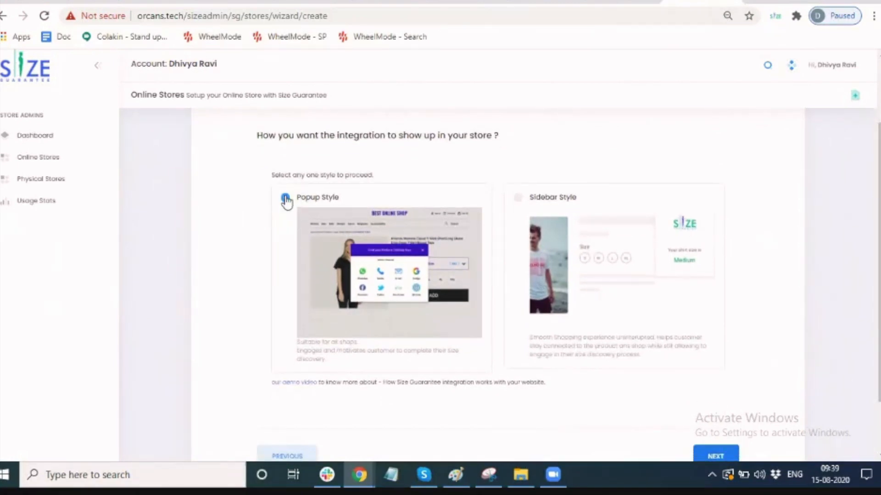
{"action": "left_click", "coordinate": [718, 456]}
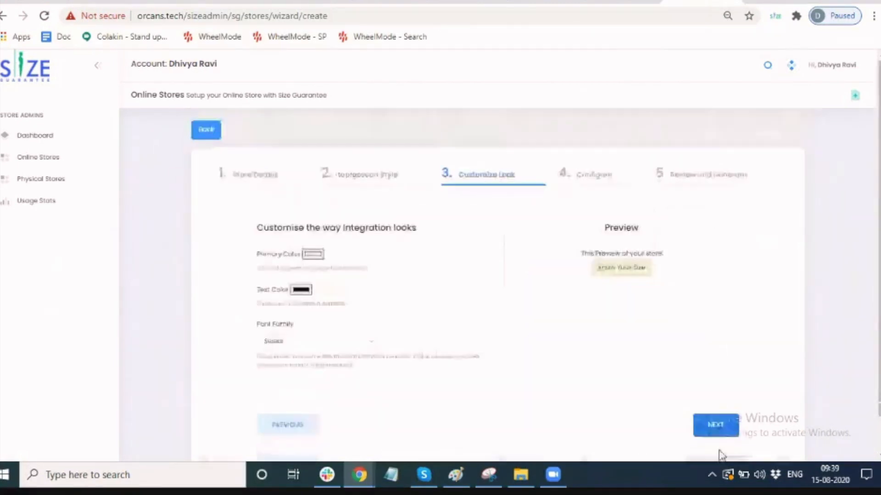
Set the widget button's primary colour to a dark navy blue.
{"action": "left_click", "coordinate": [317, 255]}
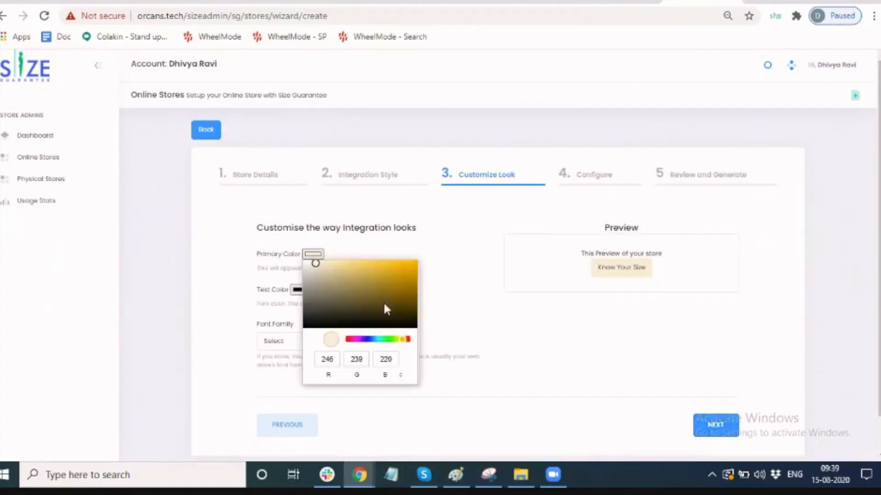
{"action": "left_click", "coordinate": [367, 340]}
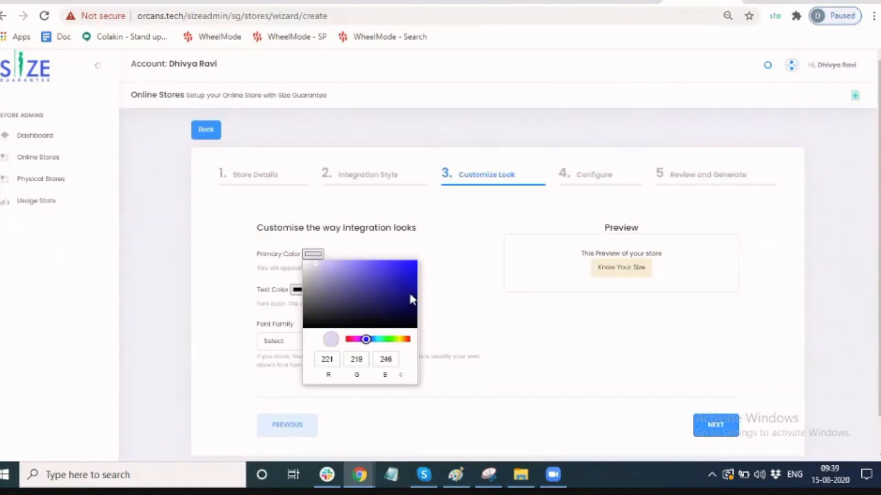
{"action": "left_click", "coordinate": [409, 295]}
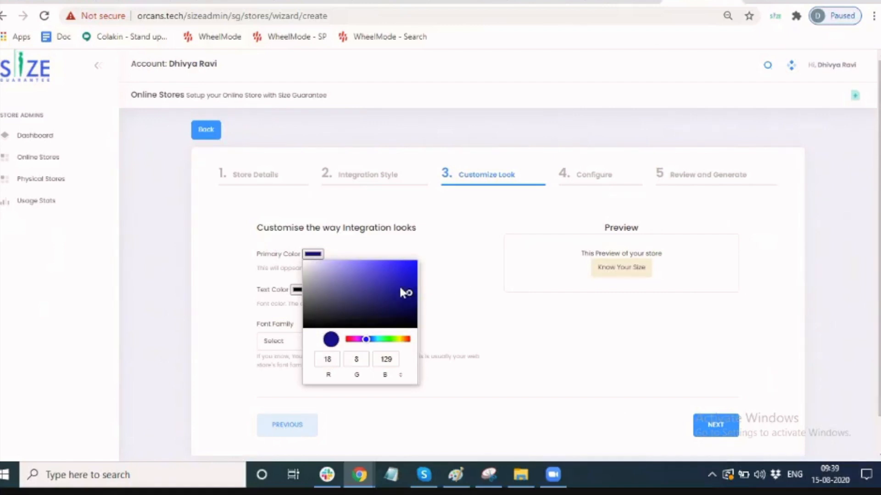
{"action": "left_click", "coordinate": [412, 290]}
{"action": "left_click", "coordinate": [467, 291]}
Make the button text white and the font ABeeZee, then continue to Configure.
{"action": "left_click", "coordinate": [302, 291]}
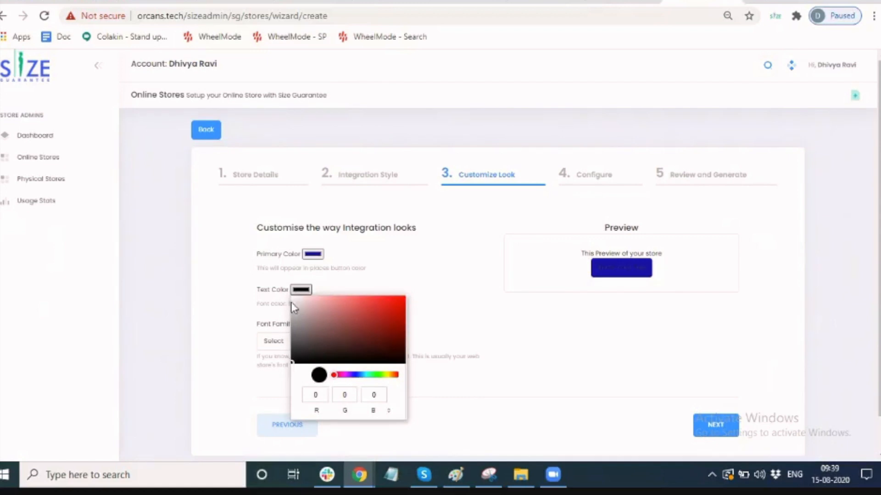
{"action": "left_click", "coordinate": [291, 299]}
{"action": "left_click", "coordinate": [394, 276]}
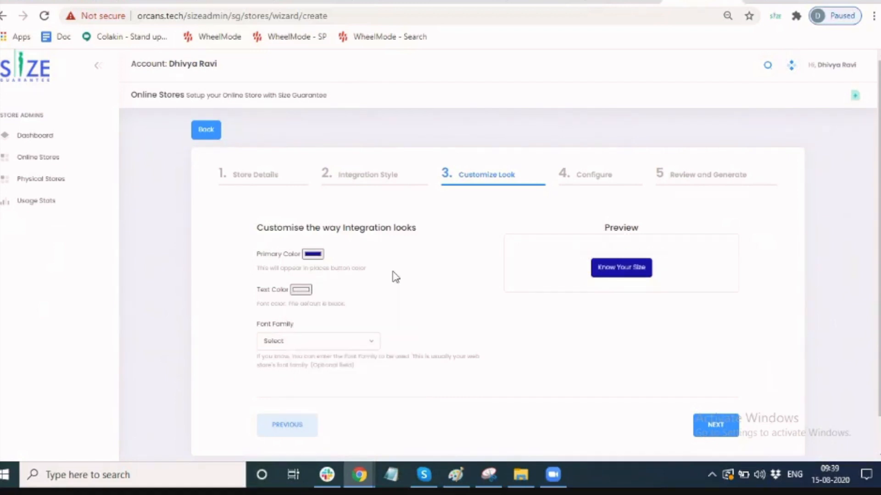
{"action": "left_click", "coordinate": [318, 342]}
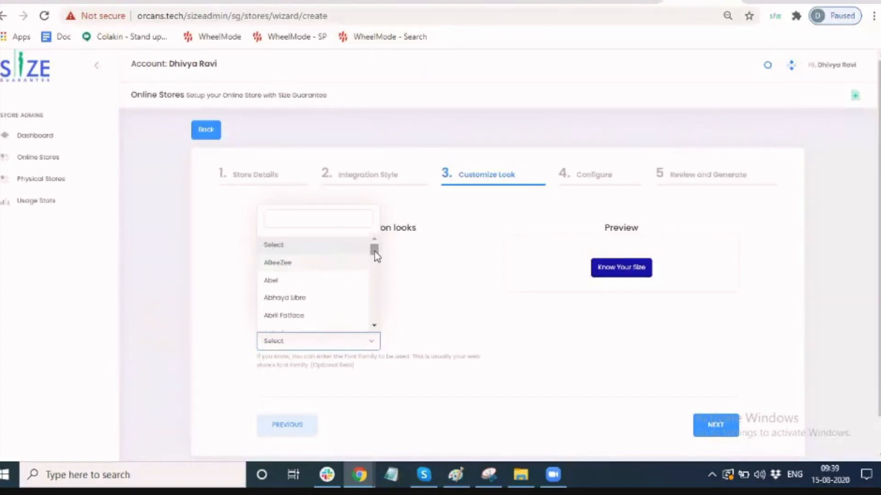
{"action": "left_click", "coordinate": [339, 266]}
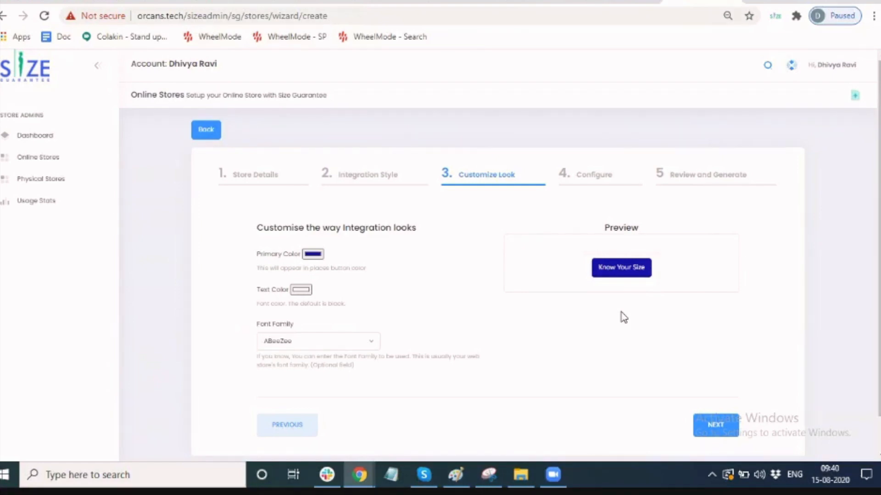
{"action": "left_click", "coordinate": [714, 426]}
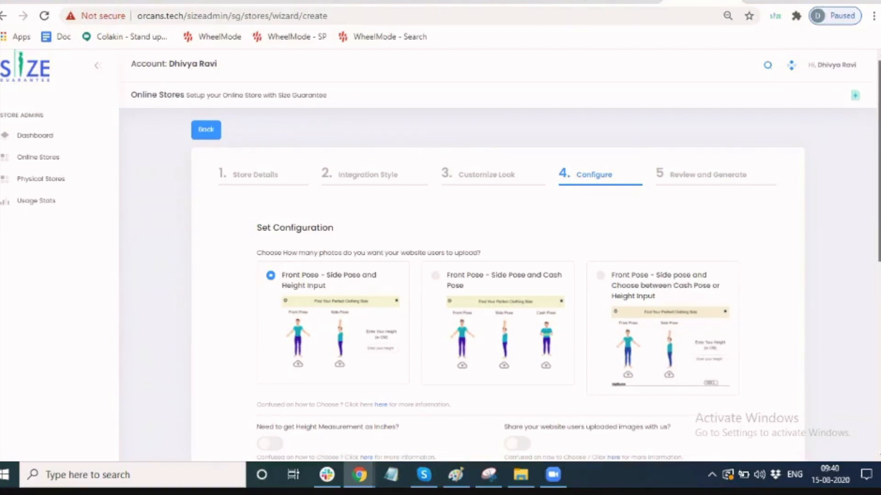
{"action": "scroll", "coordinate": [748, 245], "scroll_direction": "down", "scroll_amount": 3}
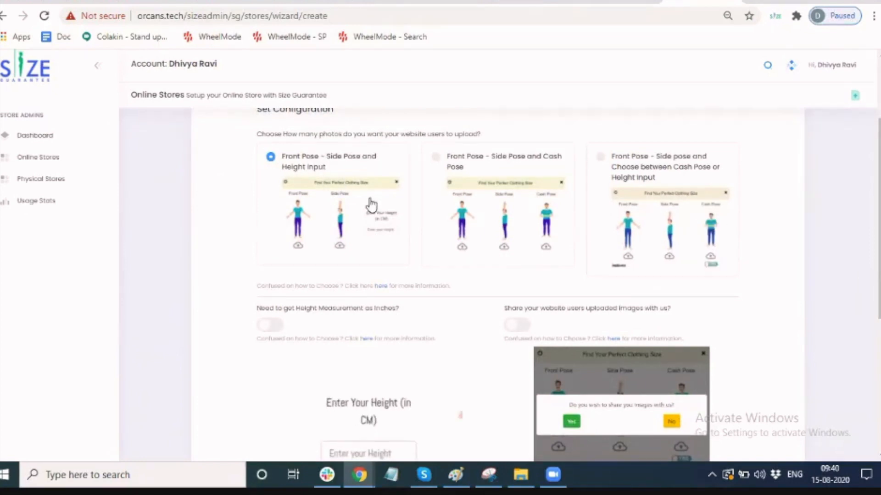
{"action": "triple_click", "coordinate": [310, 134]}
{"action": "left_click", "coordinate": [380, 134]}
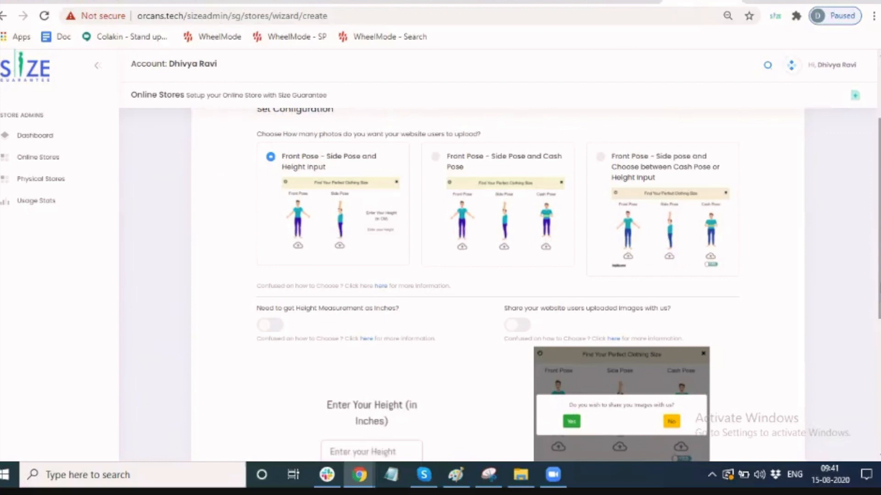
{"action": "scroll", "coordinate": [715, 357], "scroll_direction": "down", "scroll_amount": 1}
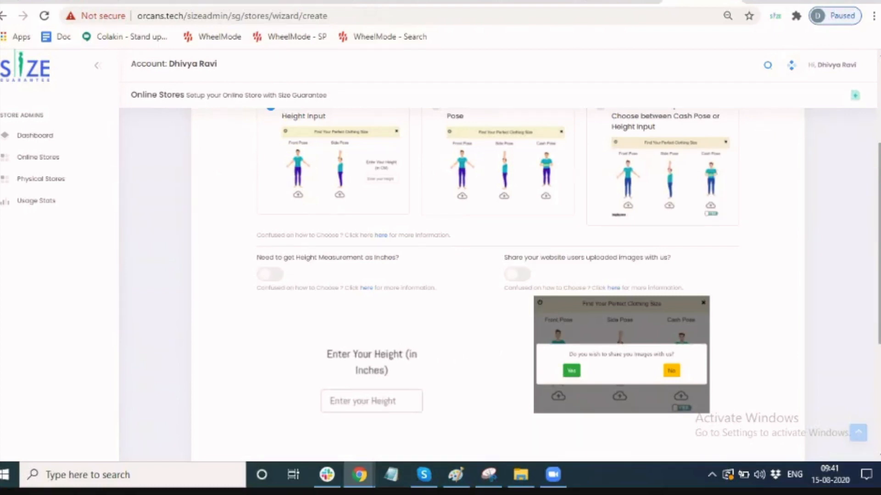
Toggle 'Height Measurement as Inches' on and back off, leaving it unchanged.
{"action": "scroll", "coordinate": [568, 261], "scroll_direction": "down", "scroll_amount": 1}
{"action": "scroll", "coordinate": [460, 347], "scroll_direction": "down", "scroll_amount": 1}
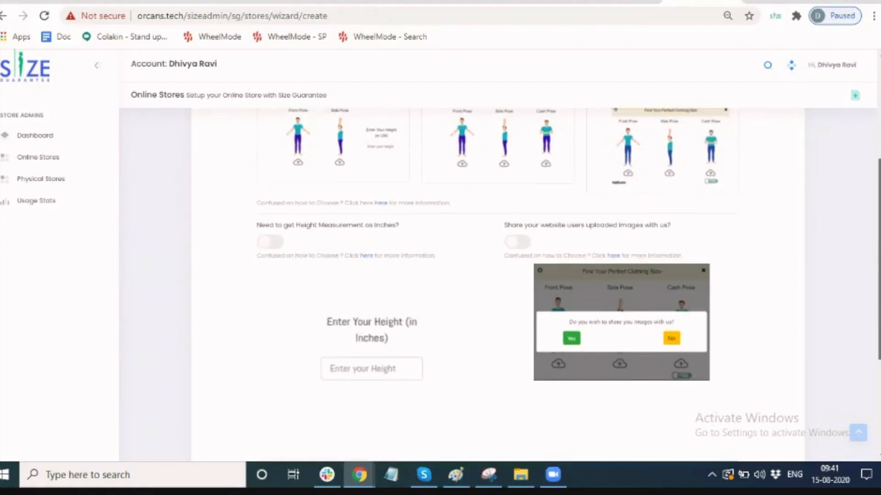
{"action": "scroll", "coordinate": [460, 303], "scroll_direction": "down", "scroll_amount": 1}
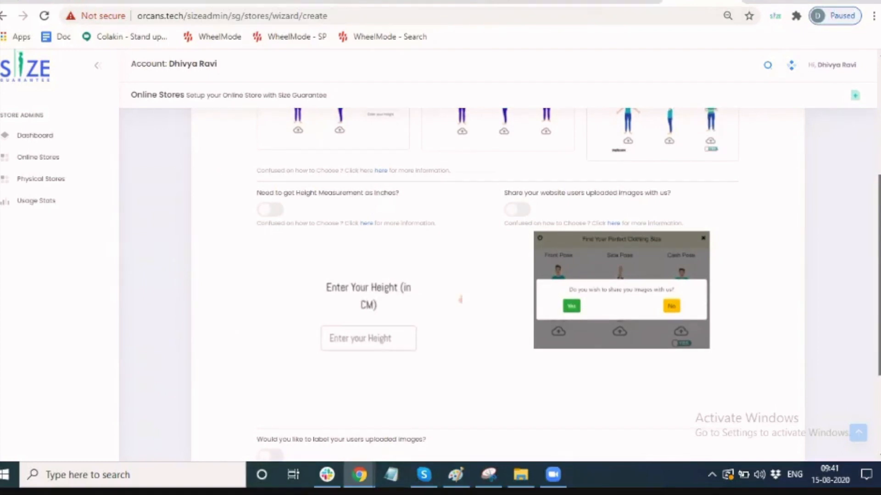
{"action": "scroll", "coordinate": [460, 300], "scroll_direction": "down", "scroll_amount": 1}
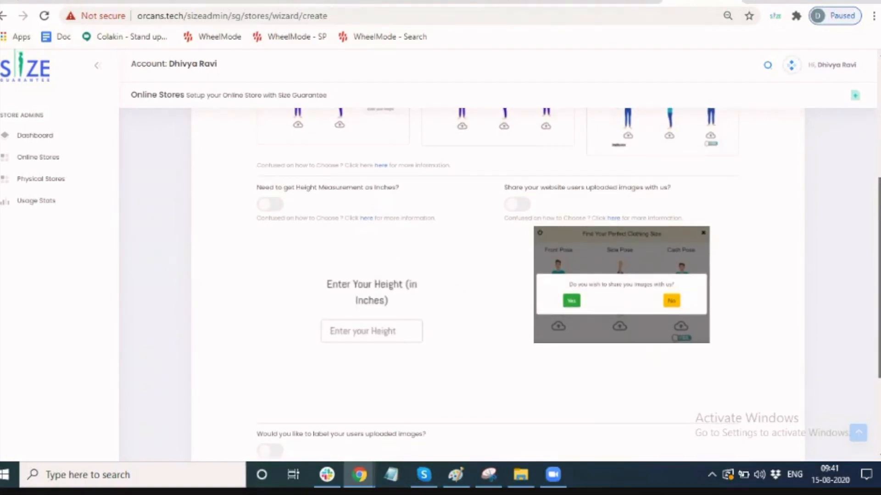
{"action": "triple_click", "coordinate": [310, 191]}
{"action": "left_click", "coordinate": [356, 191]}
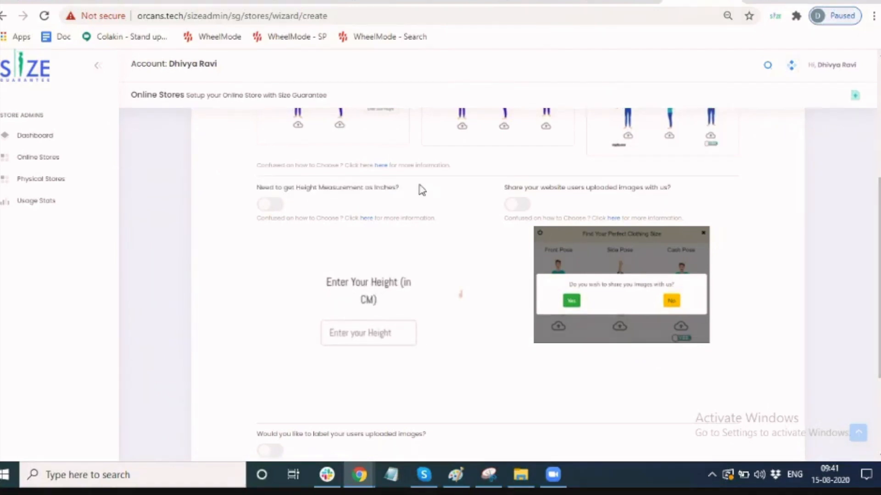
{"action": "left_click", "coordinate": [274, 205]}
{"action": "left_click", "coordinate": [275, 204]}
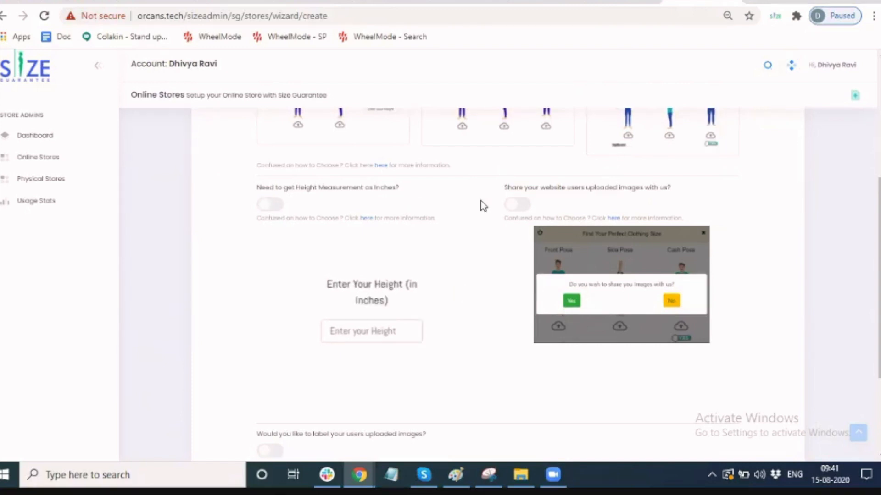
Review the image-sharing and labelling questions unchanged and advance to Review and Generate.
{"action": "double_click", "coordinate": [573, 188]}
{"action": "triple_click", "coordinate": [573, 190]}
{"action": "left_click", "coordinate": [609, 192]}
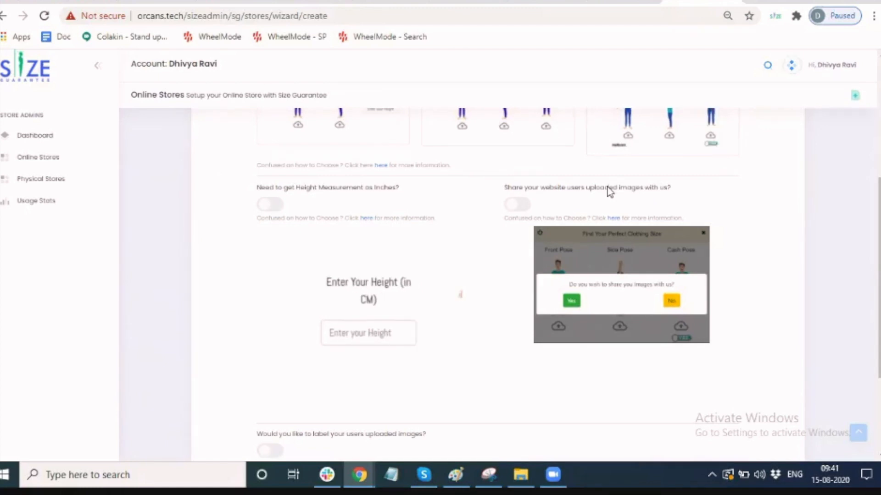
{"action": "left_click_drag", "start_coordinate": [879, 238], "coordinate": [878, 260]}
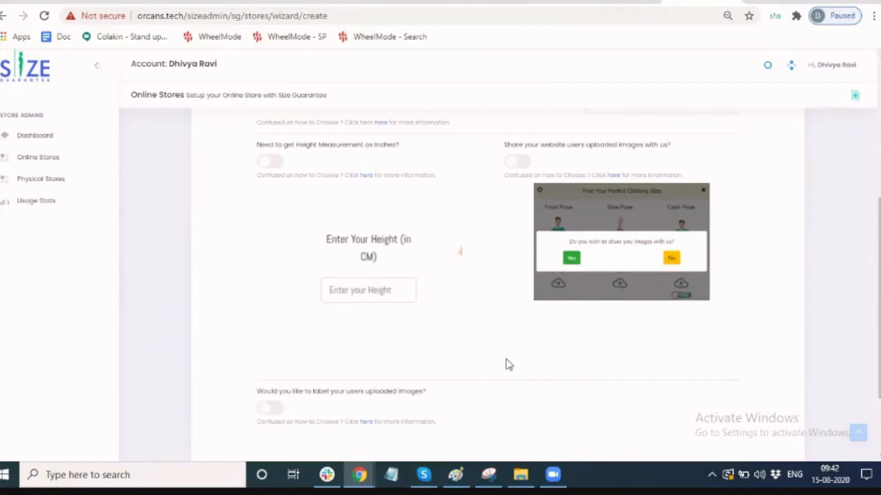
{"action": "triple_click", "coordinate": [370, 393]}
{"action": "left_click", "coordinate": [815, 360]}
{"action": "left_click_drag", "start_coordinate": [878, 363], "coordinate": [878, 411]}
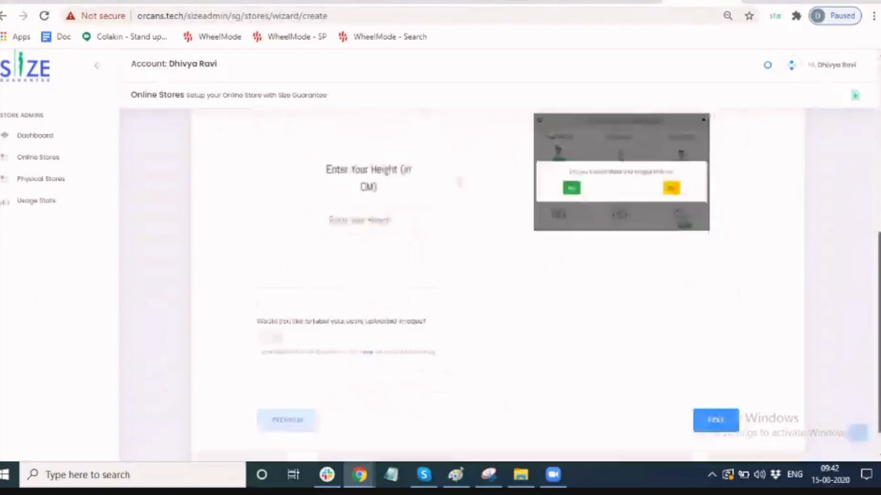
{"action": "left_click", "coordinate": [715, 420]}
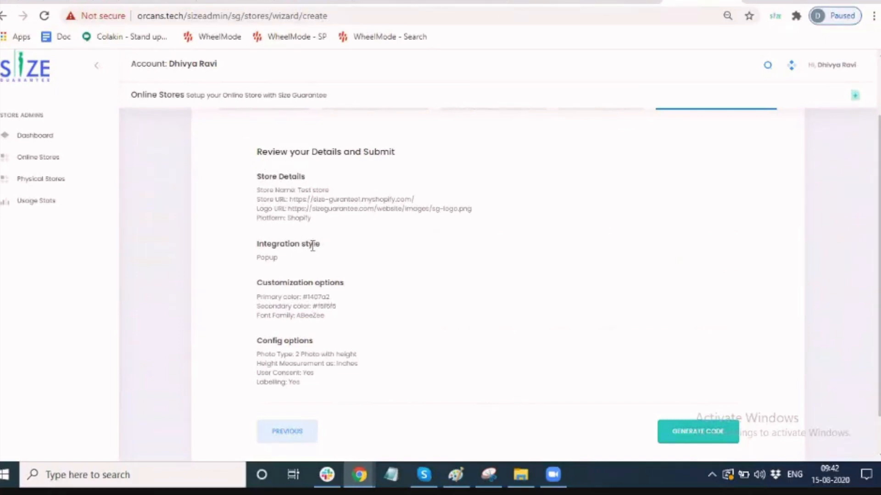
Generate the store's integration code from the Review your Details page.
{"action": "left_click", "coordinate": [687, 437]}
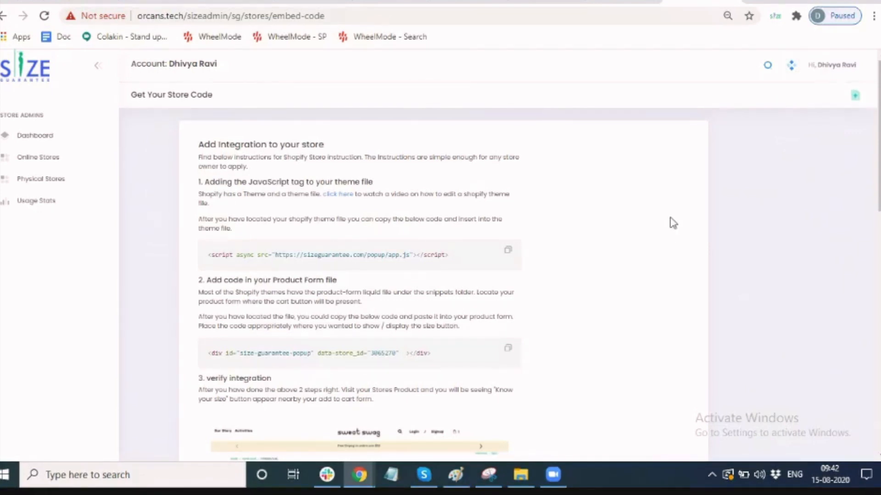
Reach the Size gurantee1 store's Shopify admin through a 'sho' search in a new tab.
{"action": "left_click", "coordinate": [756, 2]}
{"action": "type", "text": "s"}
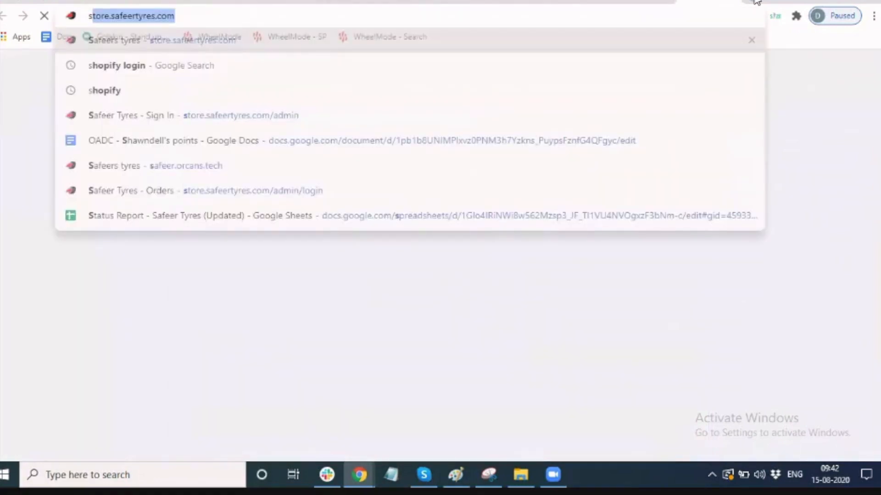
{"action": "type", "text": "ho"}
{"action": "key", "text": "Return"}
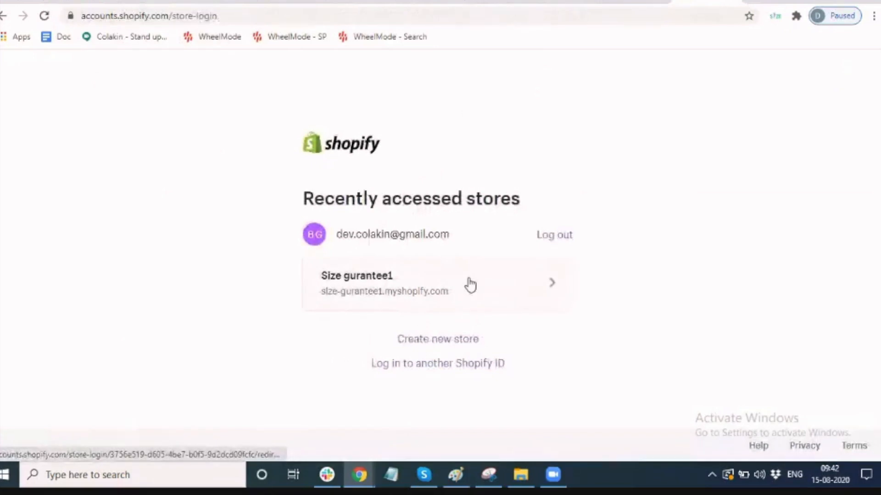
{"action": "left_click", "coordinate": [470, 286]}
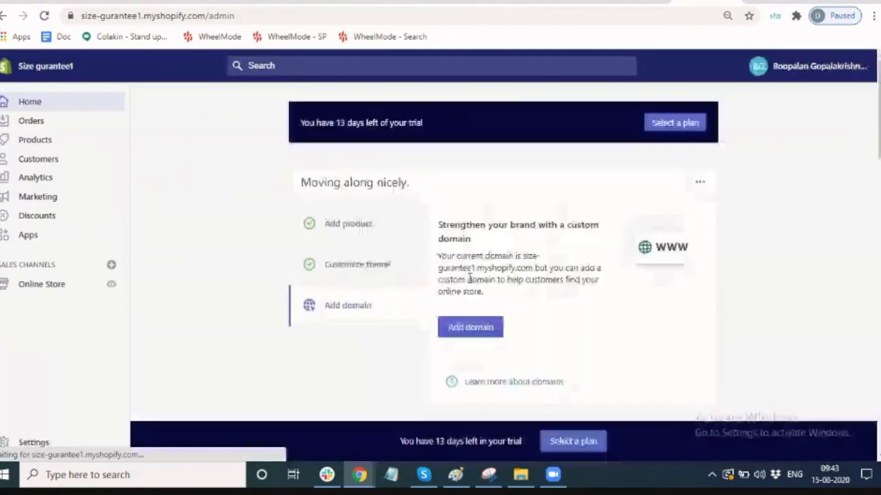
Choose Edit code for the Debut theme under Online Store > Themes.
{"action": "left_click", "coordinate": [59, 289]}
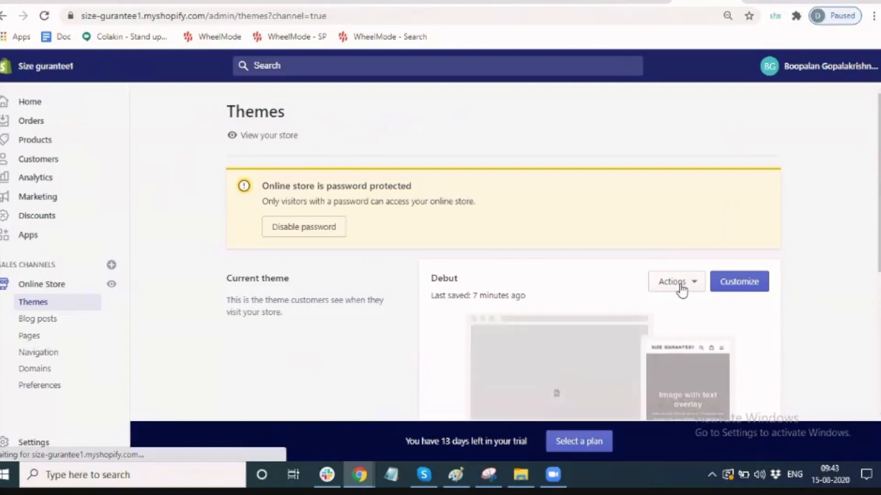
{"action": "left_click", "coordinate": [681, 284]}
{"action": "left_click", "coordinate": [674, 229]}
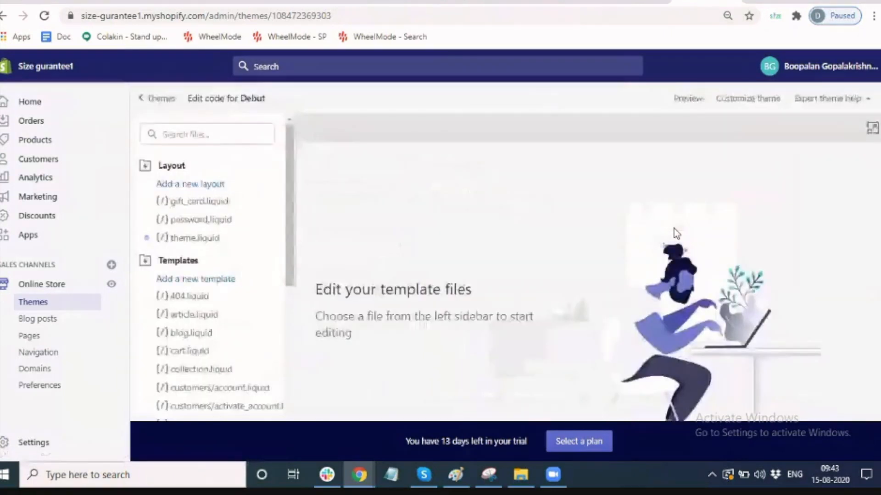
Paste the Size Guarantee app.js script tag before </body> in theme.liquid and save it.
{"action": "left_click", "coordinate": [195, 238]}
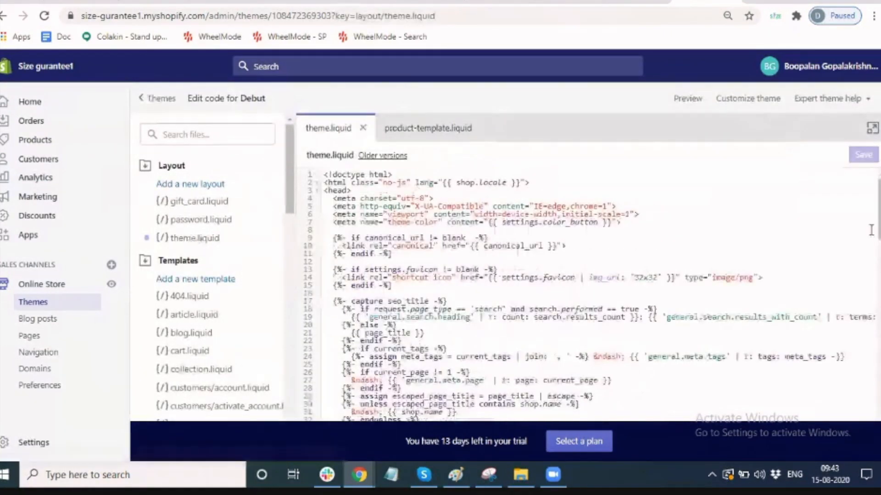
{"action": "scroll", "coordinate": [592, 293], "scroll_direction": "down", "scroll_amount": 4}
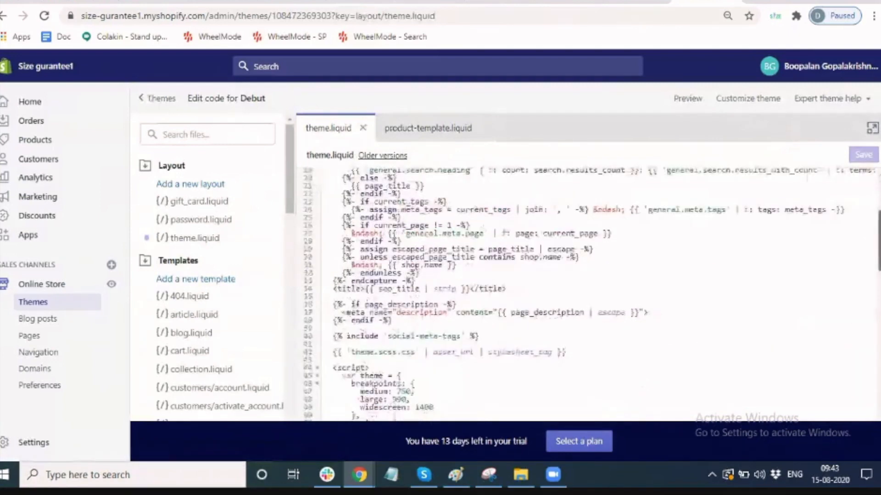
{"action": "scroll", "coordinate": [715, 395], "scroll_direction": "down", "scroll_amount": 15}
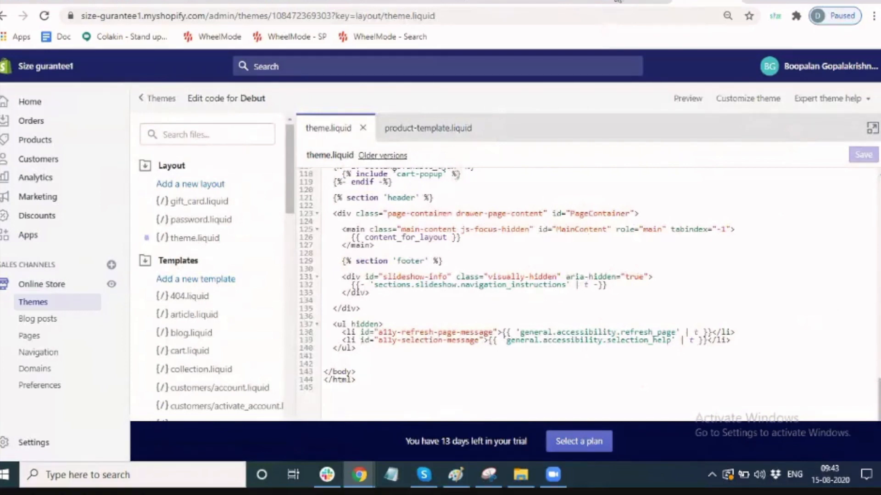
{"action": "key", "text": "ctrl+shift+Tab"}
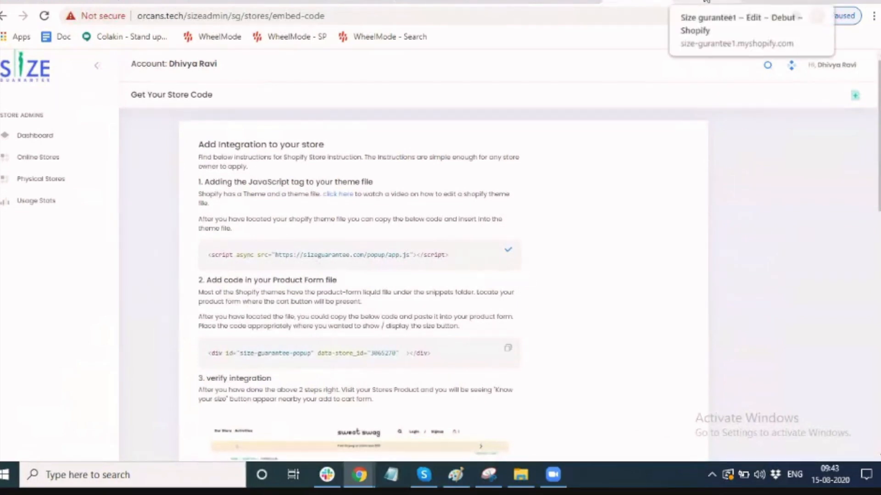
{"action": "left_click", "coordinate": [706, 2]}
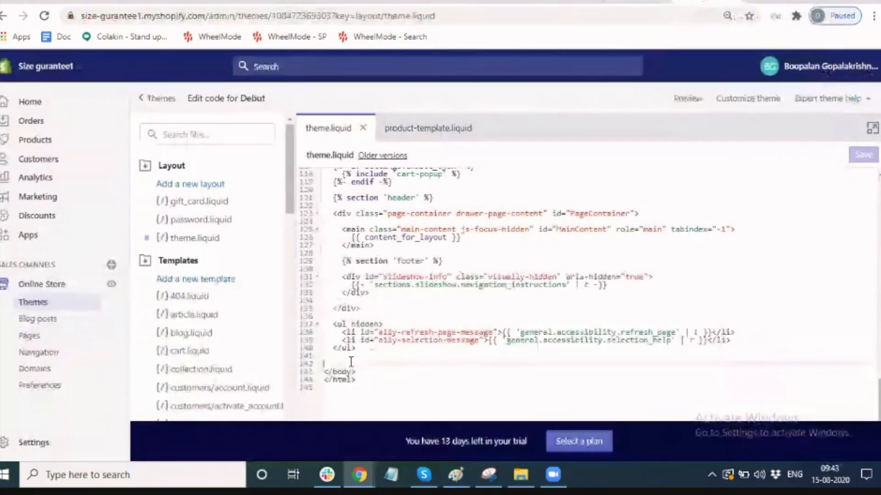
{"action": "key", "text": "ctrl+v"}
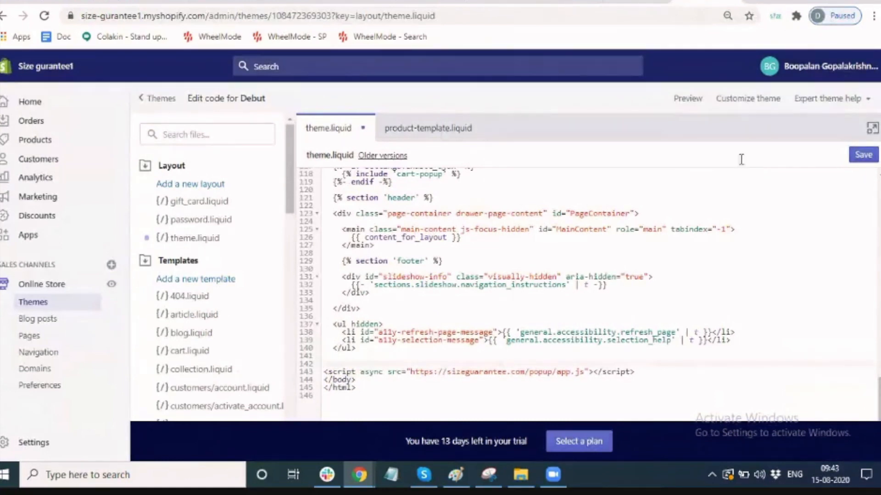
{"action": "left_click", "coordinate": [864, 154]}
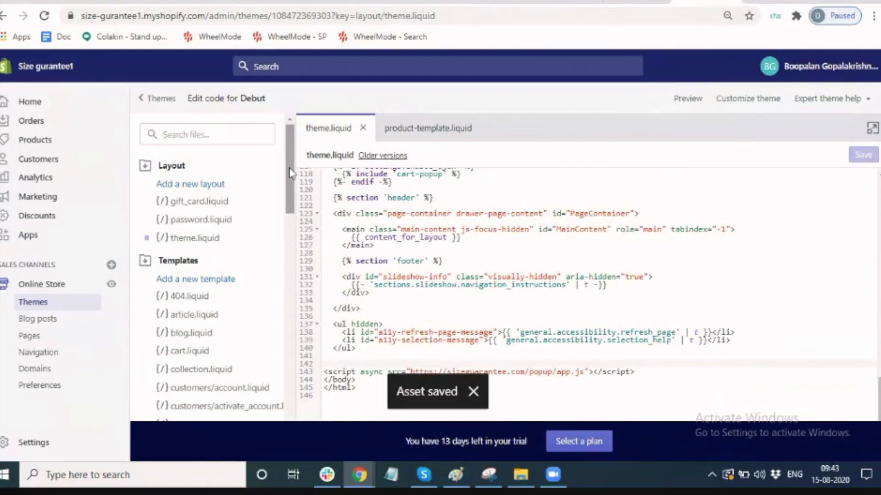
{"action": "left_click", "coordinate": [637, 2]}
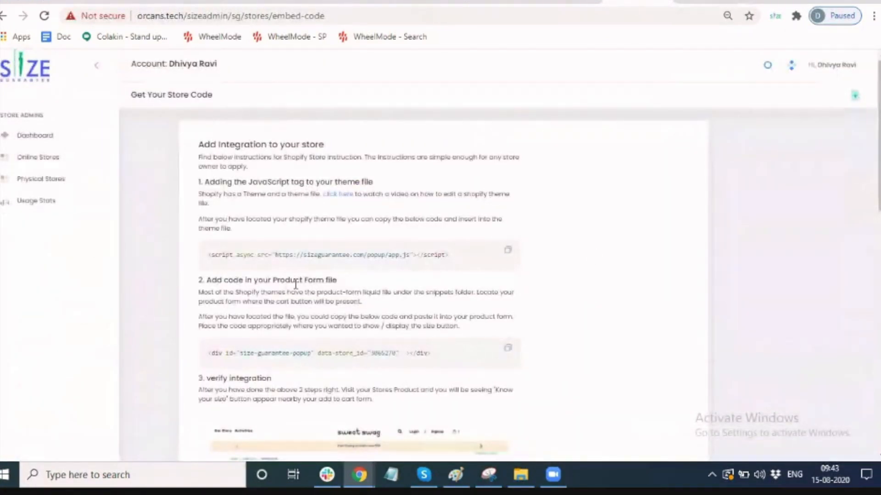
Copy the product form embed code and open product-template.liquid via a 'product' file search.
{"action": "left_click", "coordinate": [508, 350]}
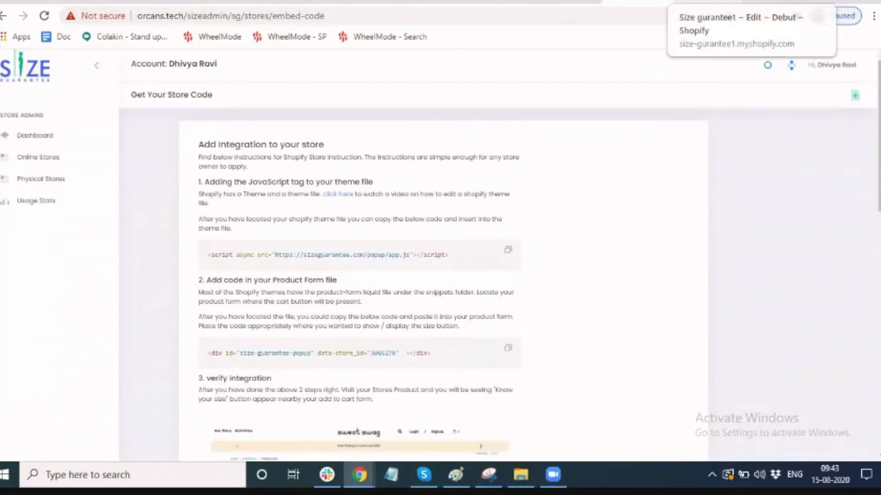
{"action": "left_click", "coordinate": [752, 4]}
{"action": "left_click", "coordinate": [214, 133]}
{"action": "type", "text": "p"}
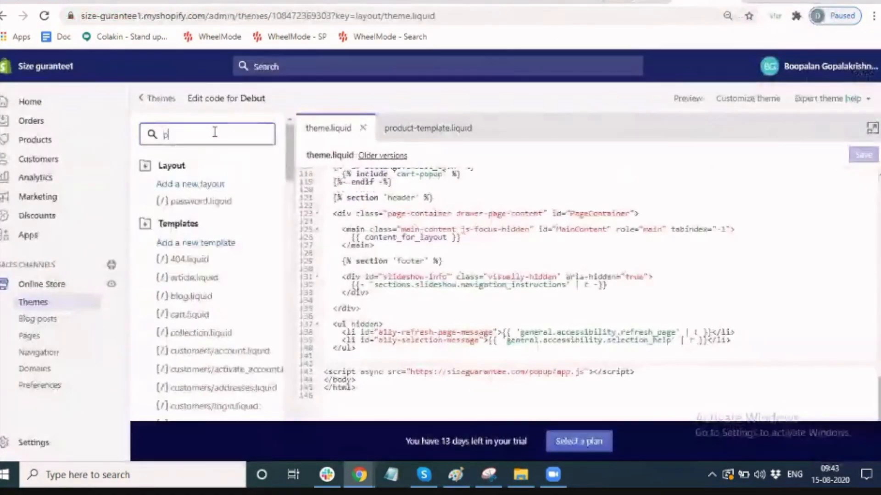
{"action": "type", "text": "roduct"}
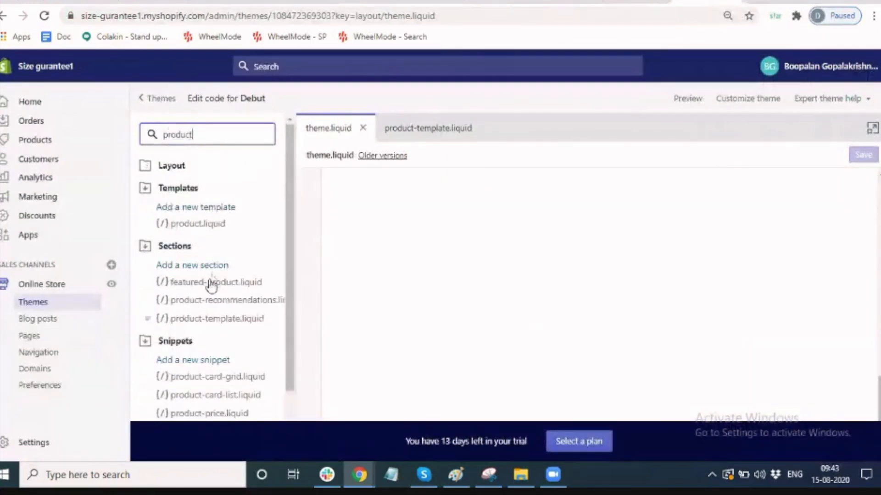
{"action": "left_click", "coordinate": [185, 319]}
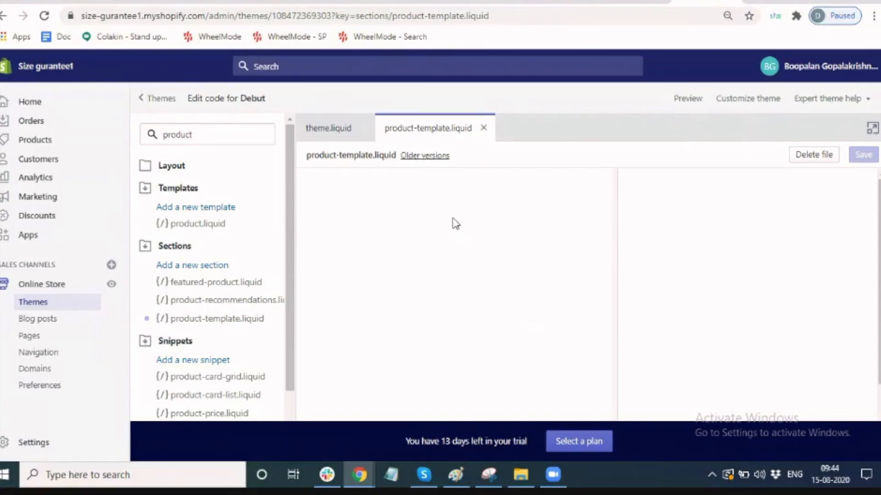
{"action": "left_click", "coordinate": [431, 156]}
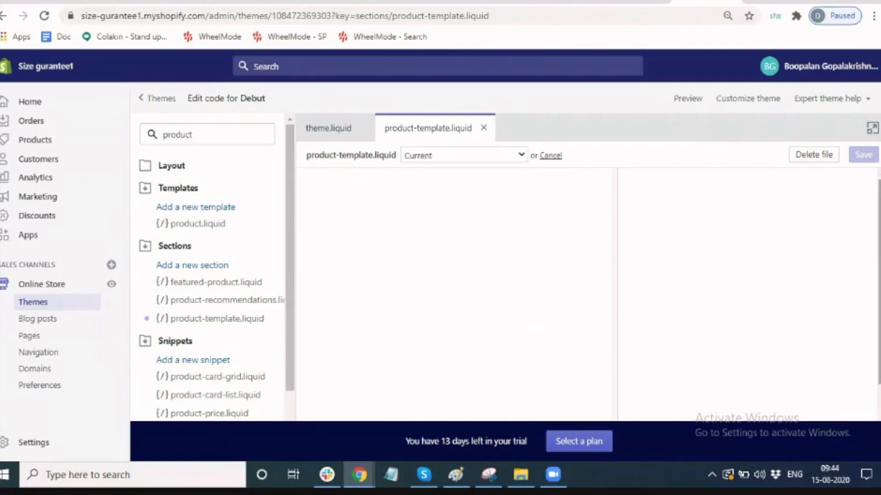
{"action": "left_click_drag", "start_coordinate": [879, 275], "coordinate": [879, 339]}
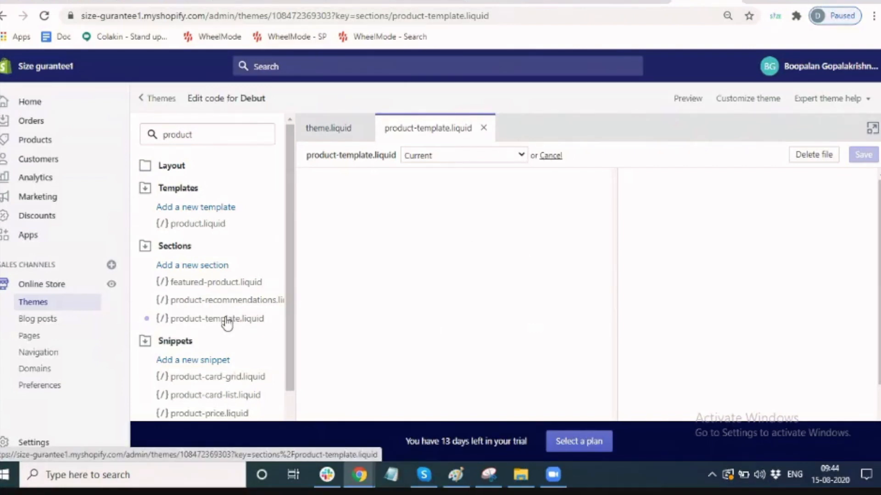
{"action": "left_click", "coordinate": [483, 129]}
{"action": "left_click", "coordinate": [231, 339]}
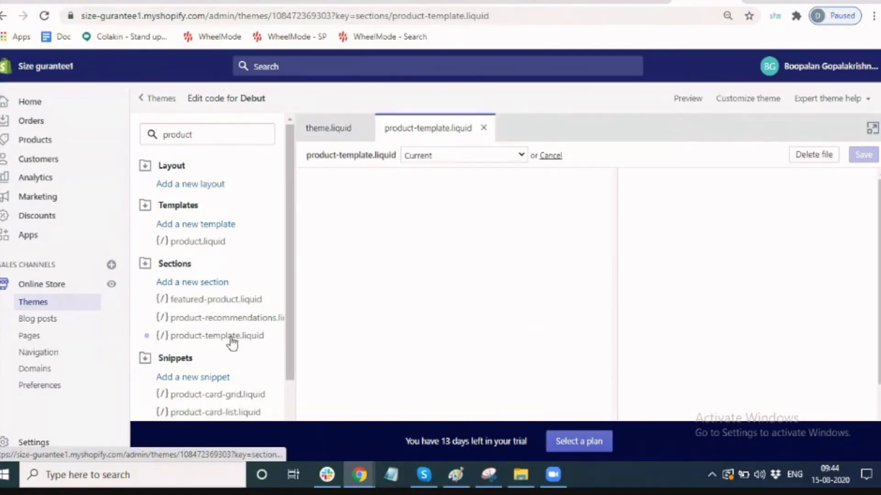
Save the '6 - Today at 9:35am' version, reopen the file and reload the editor.
{"action": "left_click", "coordinate": [479, 162]}
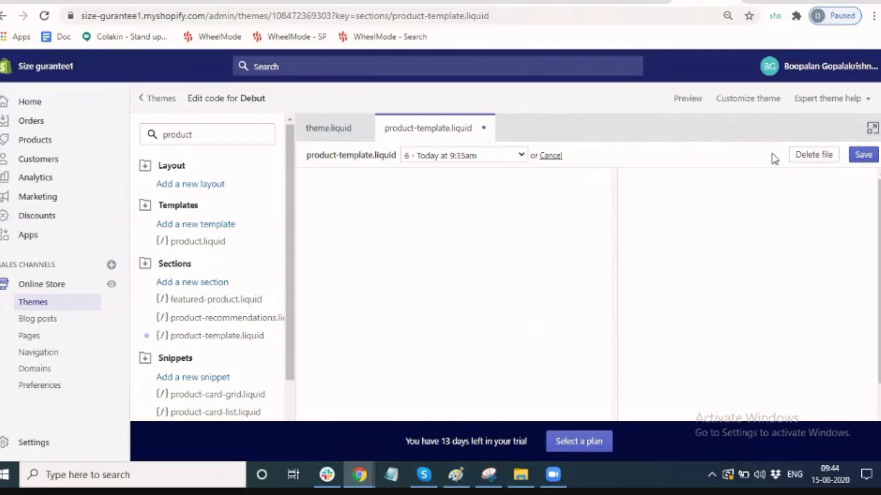
{"action": "left_click", "coordinate": [870, 161]}
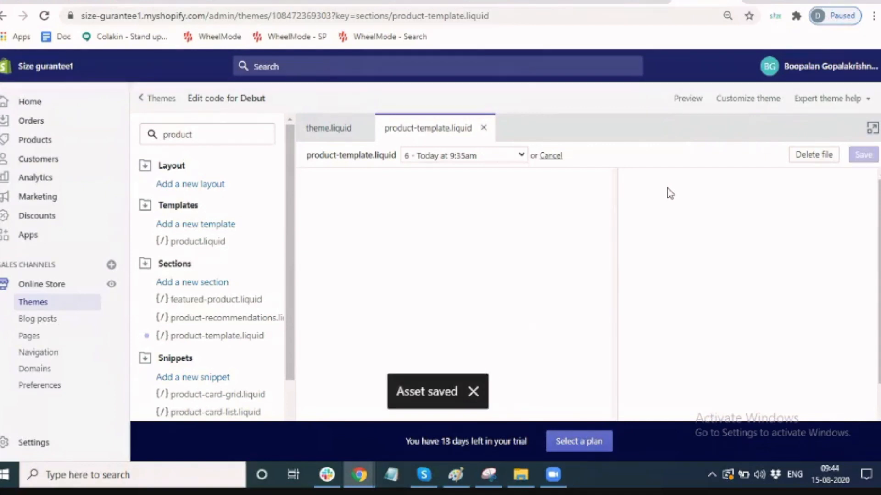
{"action": "left_click", "coordinate": [475, 394]}
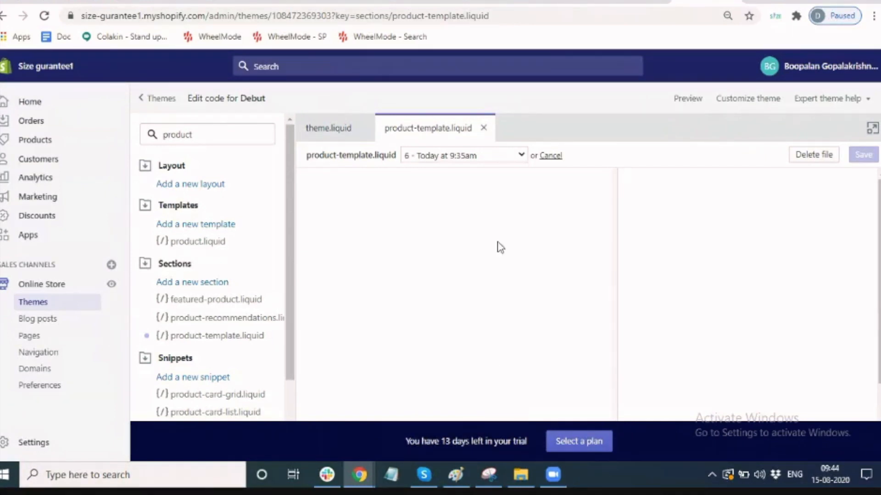
{"action": "left_click", "coordinate": [483, 128]}
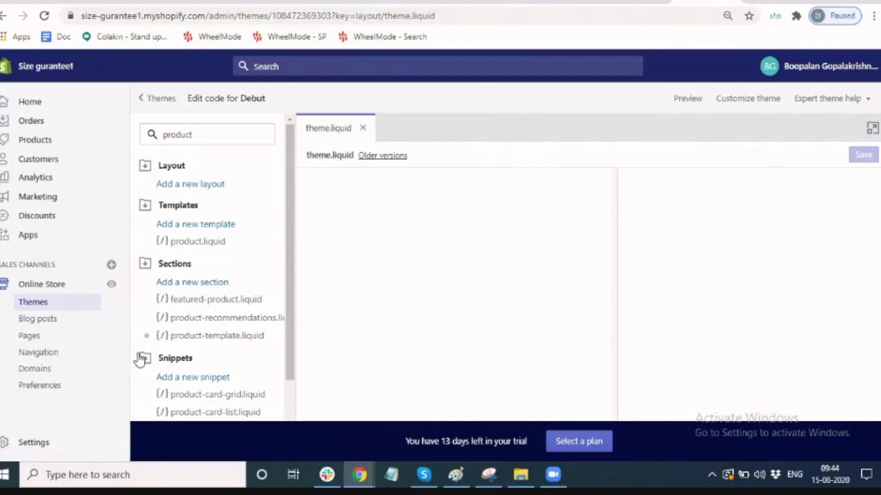
{"action": "left_click", "coordinate": [191, 340]}
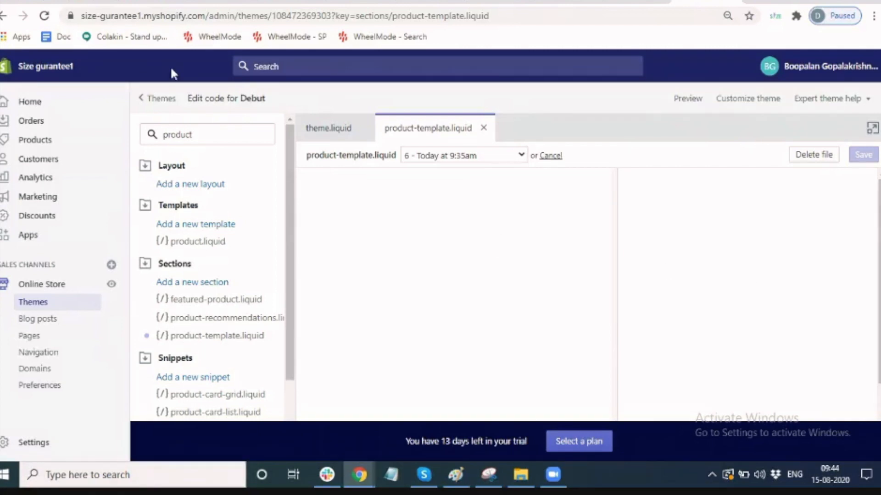
{"action": "left_click", "coordinate": [43, 16]}
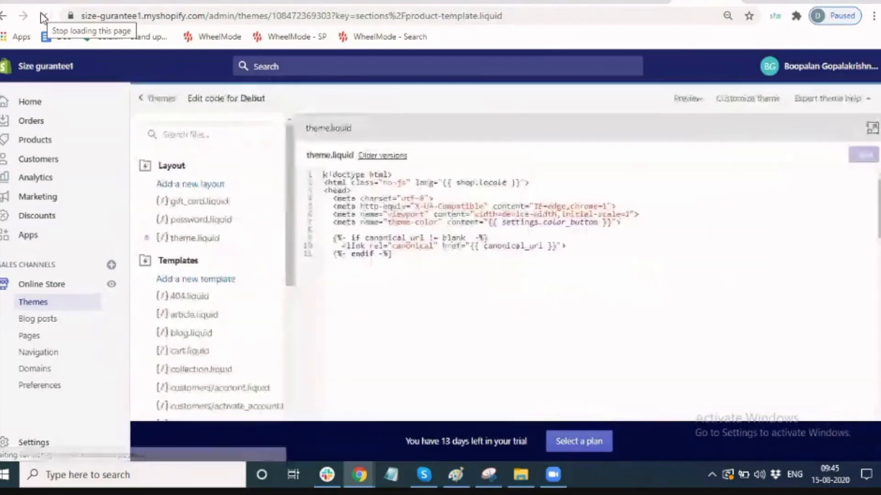
Open product-template.liquid via a 'prod' search, paste the new popup div after the form tag, and save.
{"action": "left_click", "coordinate": [194, 138]}
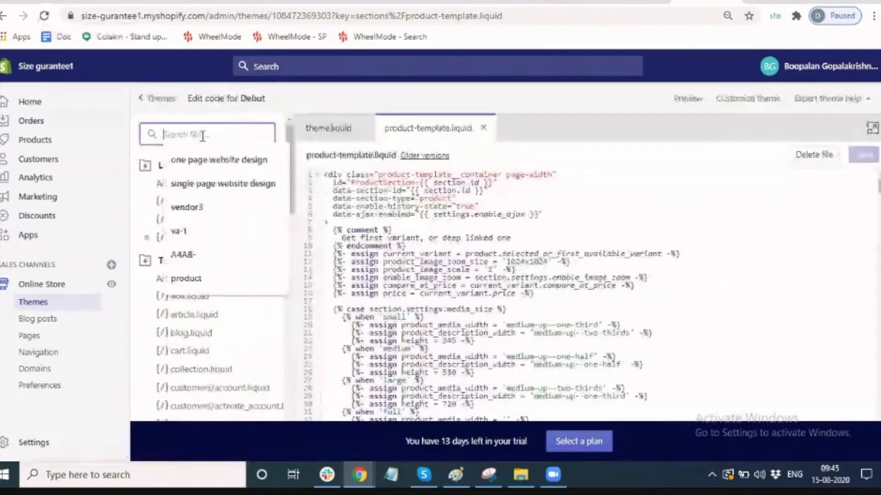
{"action": "type", "text": "prod"}
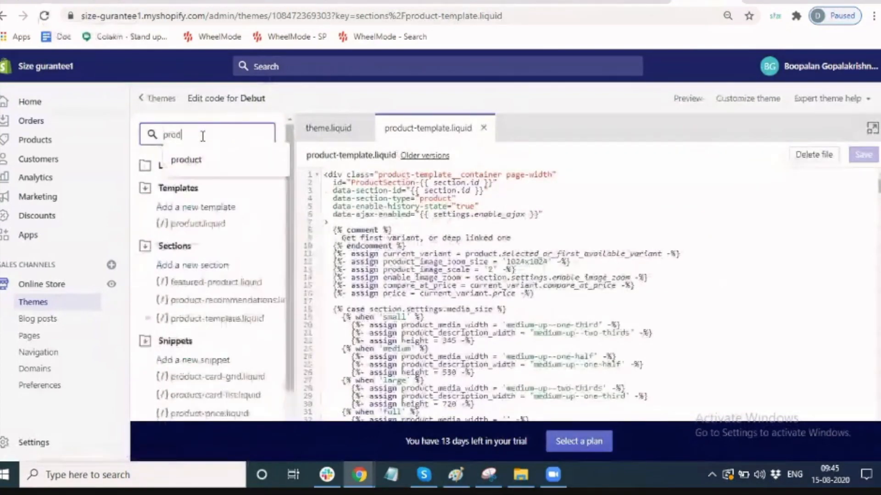
{"action": "left_click", "coordinate": [213, 324]}
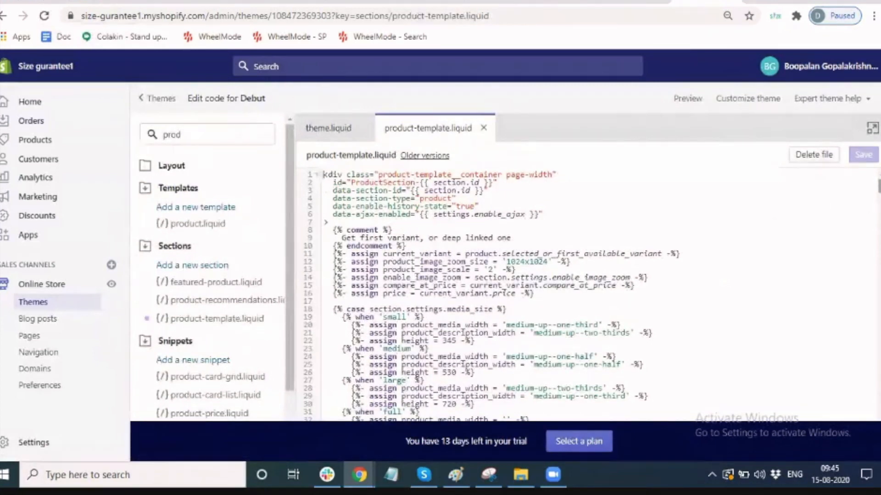
{"action": "scroll", "coordinate": [490, 293], "scroll_direction": "down", "scroll_amount": 1}
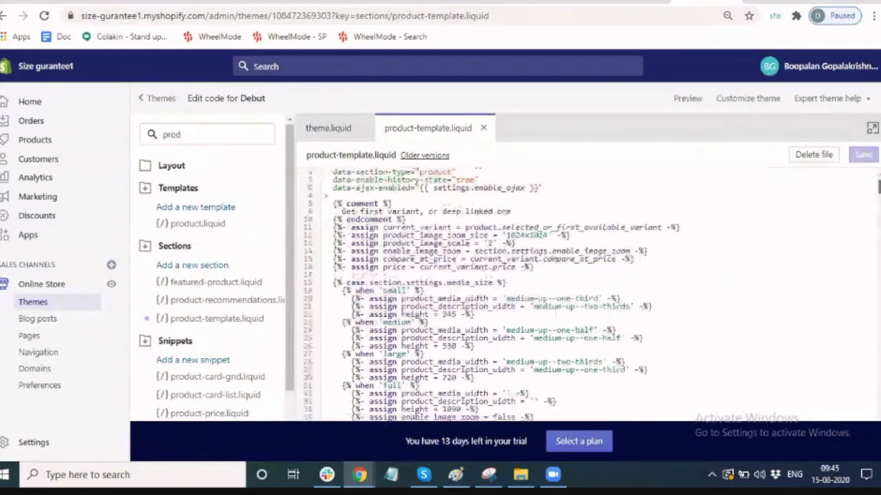
{"action": "left_click_drag", "start_coordinate": [878, 187], "coordinate": [878, 278]}
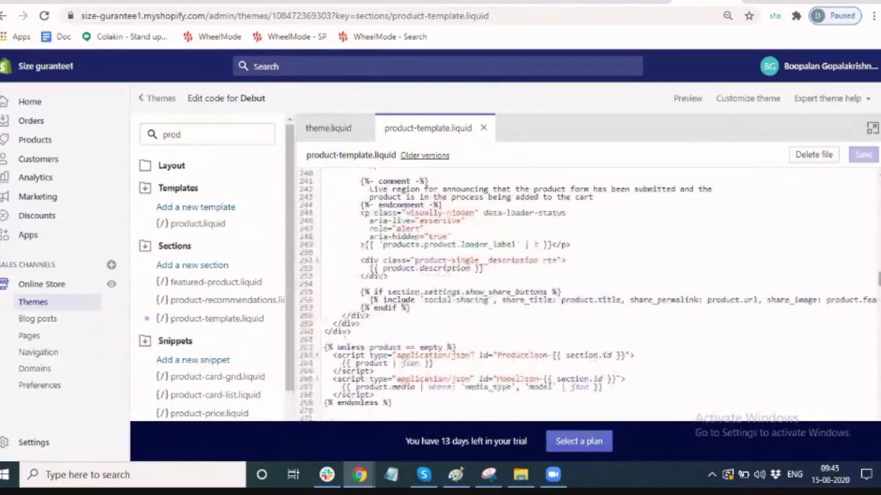
{"action": "scroll", "coordinate": [702, 243], "scroll_direction": "up", "scroll_amount": 3}
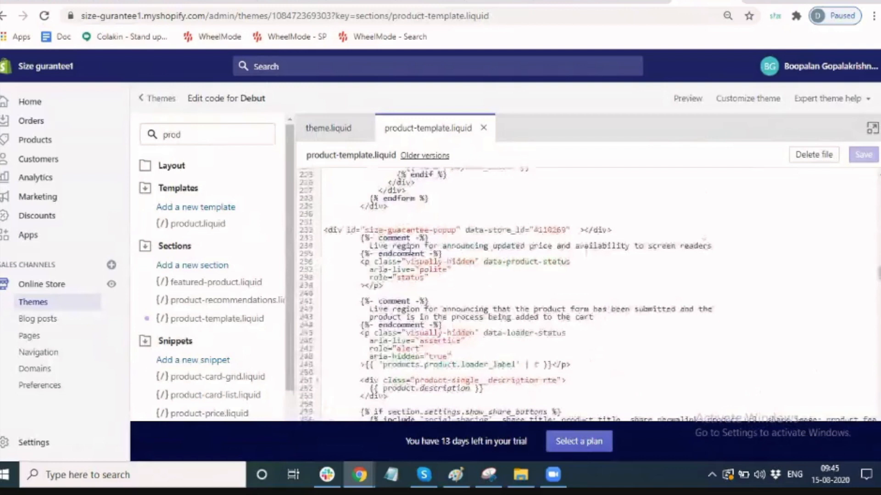
{"action": "left_click", "coordinate": [362, 214]}
{"action": "type", "text": "<div id=\"size-guarantee-popup\" data-store_id=\"3065270\"  ></div>"}
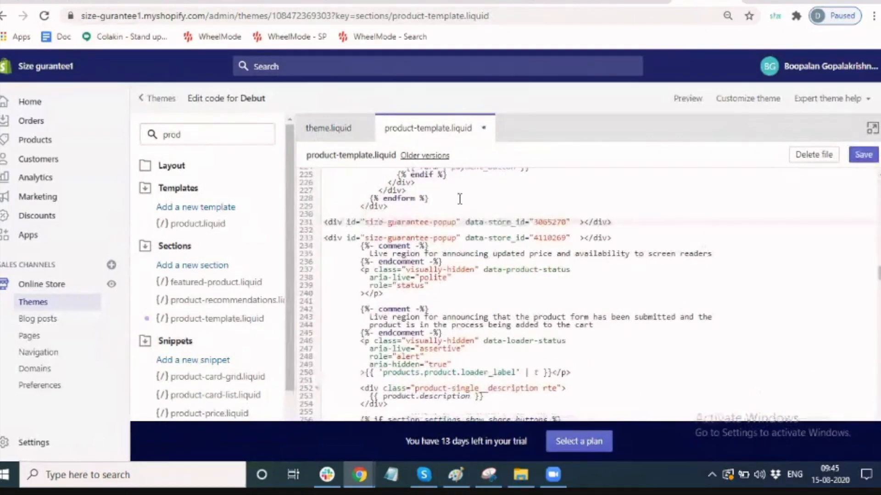
{"action": "left_click", "coordinate": [869, 157]}
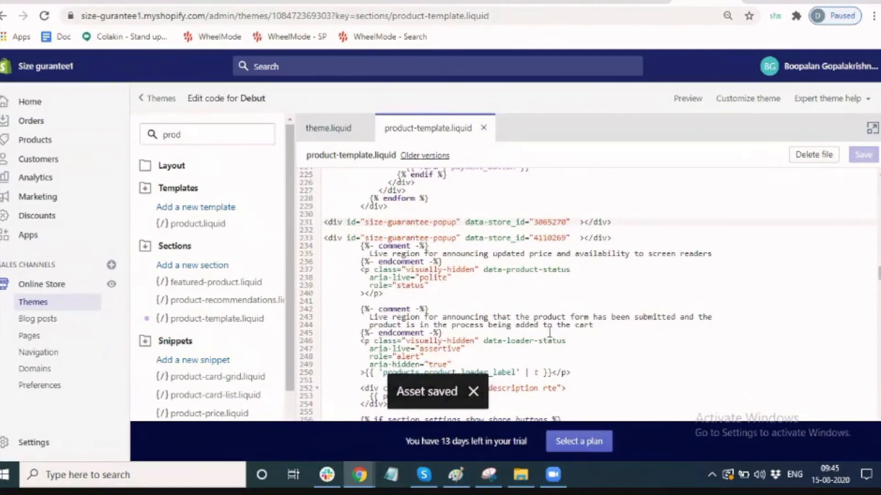
{"action": "left_click", "coordinate": [473, 391]}
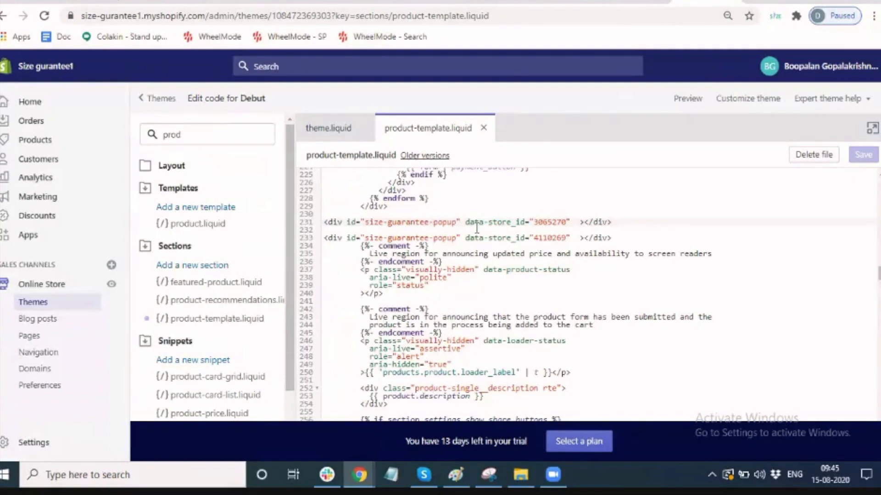
Remove the old size-guarantee-popup div line, put the new store-id div in its place, and save.
{"action": "triple_click", "coordinate": [493, 220]}
{"action": "key", "text": "ctrl+c"}
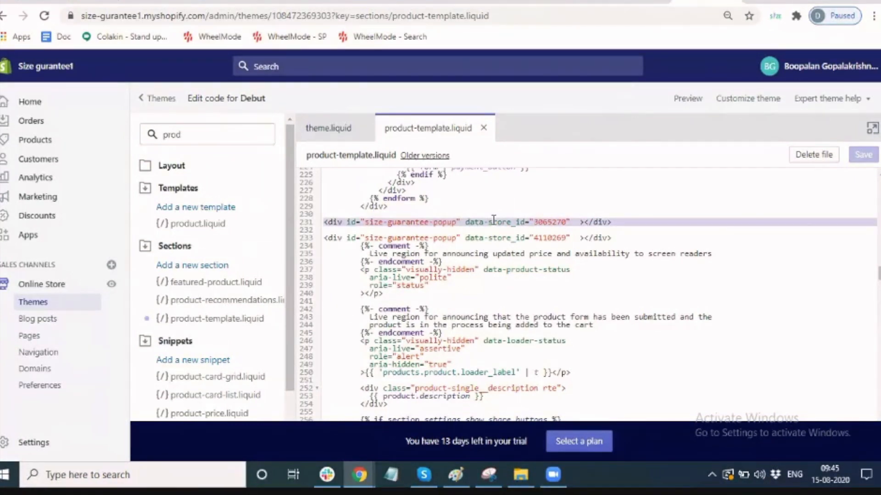
{"action": "key", "text": "BackSpace"}
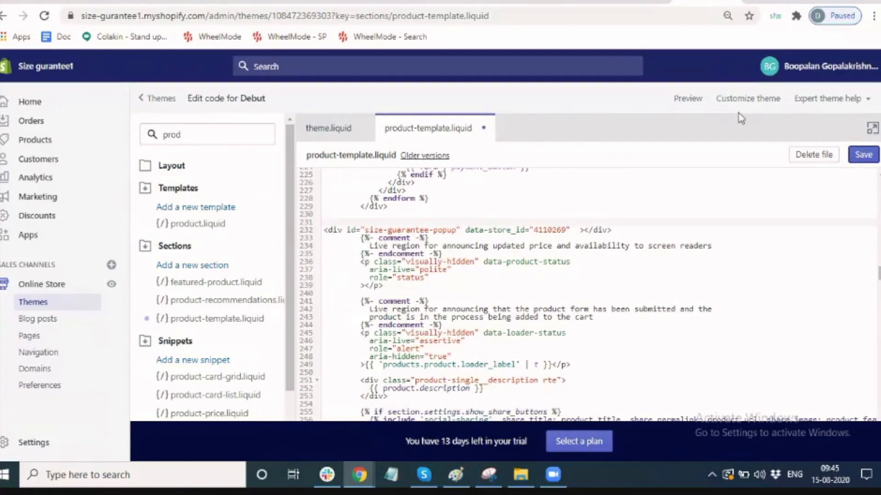
{"action": "key", "text": "ctrl+s"}
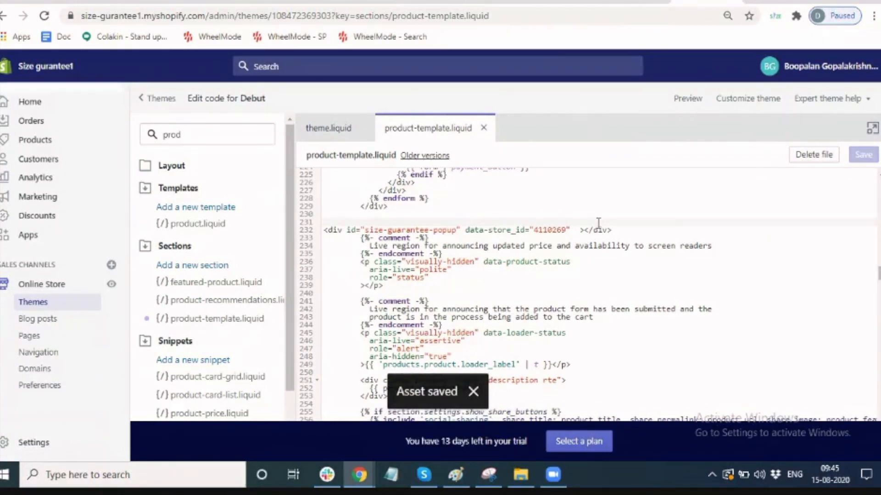
{"action": "triple_click", "coordinate": [511, 232]}
{"action": "key", "text": "BackSpace"}
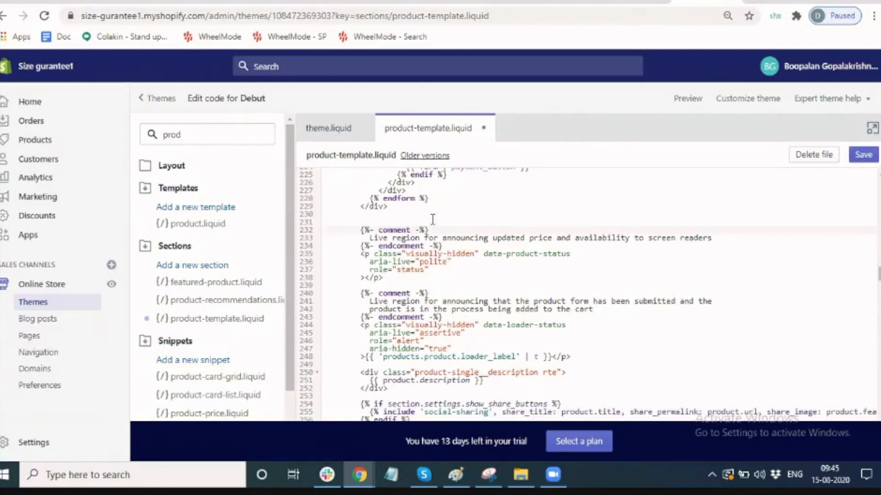
{"action": "left_click", "coordinate": [432, 215]}
{"action": "key", "text": "ctrl+v"}
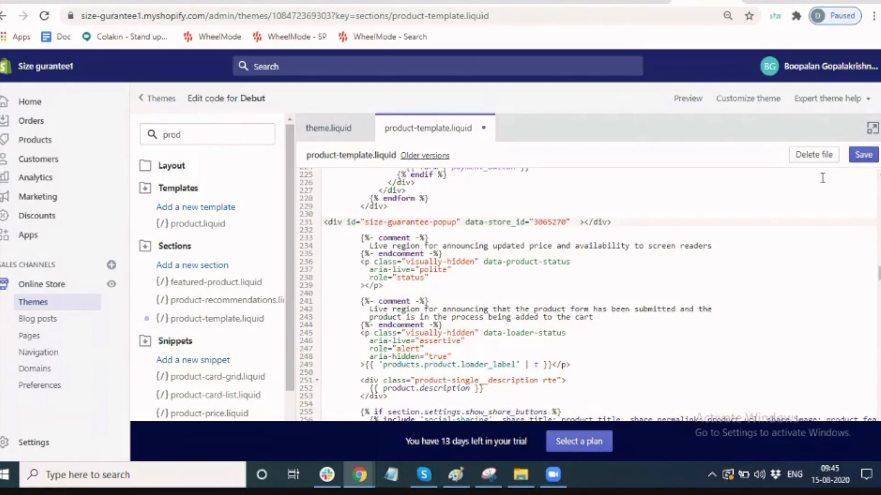
{"action": "left_click", "coordinate": [864, 156]}
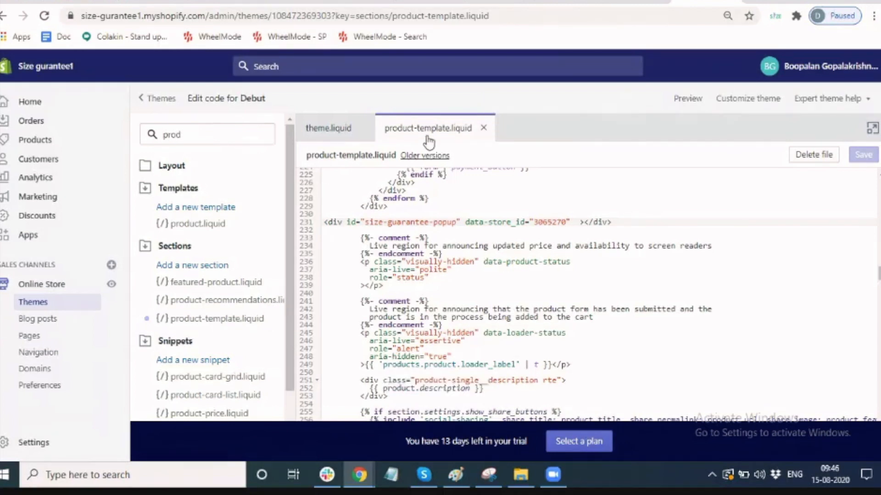
Validate the store integration from the Size Guarantee embed-code page.
{"action": "left_click", "coordinate": [632, 2]}
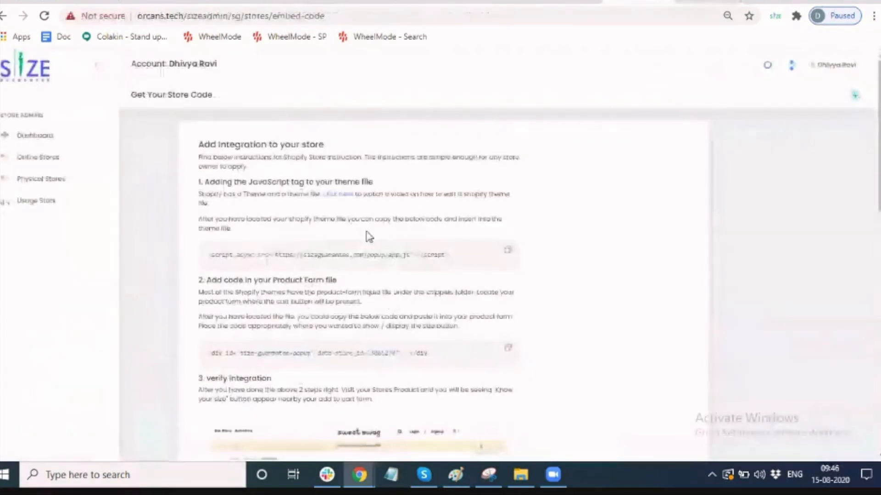
{"action": "scroll", "coordinate": [527, 275], "scroll_direction": "down", "scroll_amount": 3}
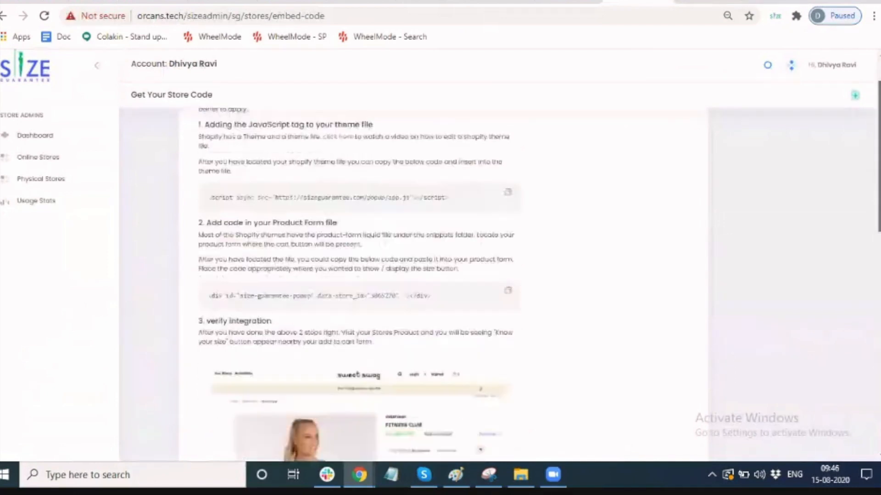
{"action": "scroll", "coordinate": [527, 275], "scroll_direction": "down", "scroll_amount": 6}
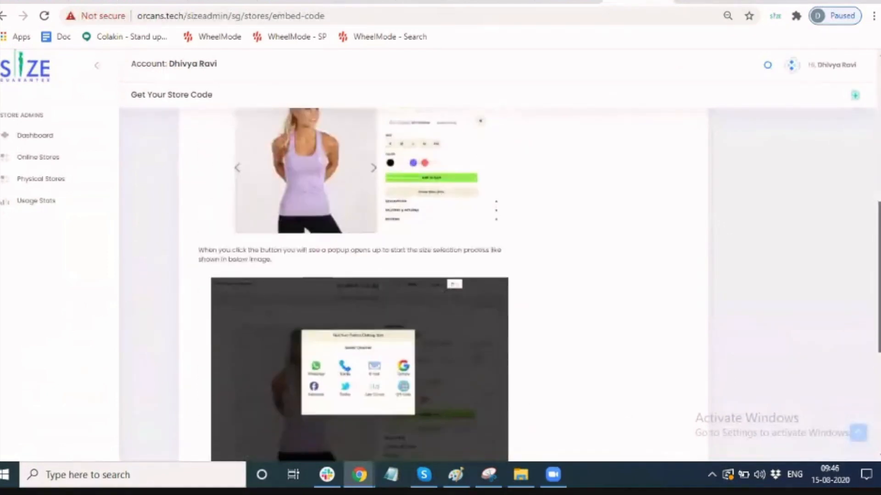
{"action": "scroll", "coordinate": [466, 393], "scroll_direction": "down", "scroll_amount": 4}
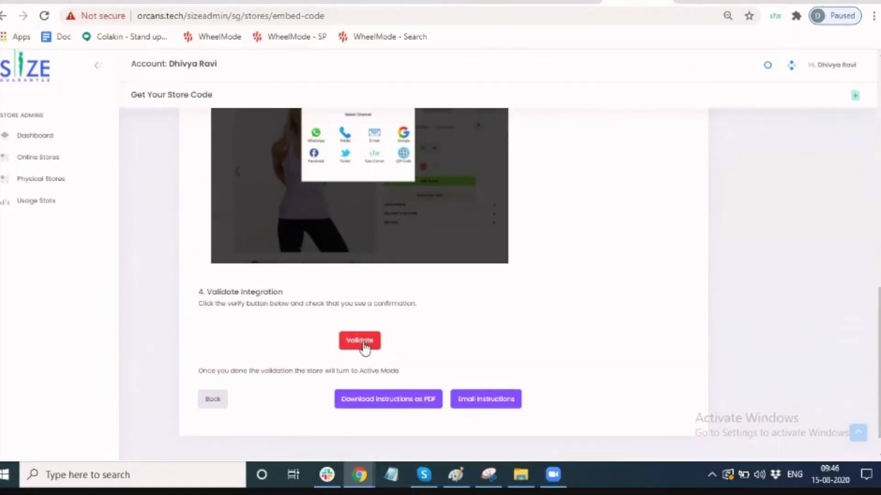
{"action": "left_click", "coordinate": [360, 341]}
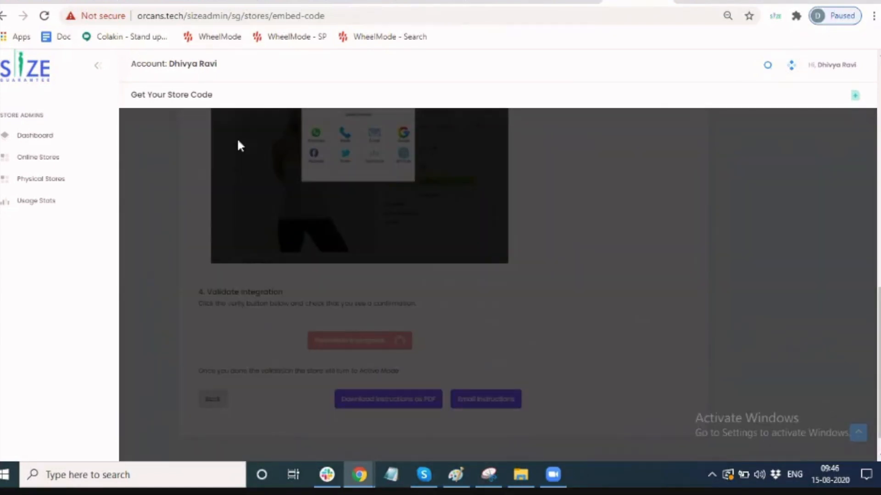
Mute the Google Meet microphone and dismiss the store-validated confirmation.
{"action": "left_click", "coordinate": [154, 2]}
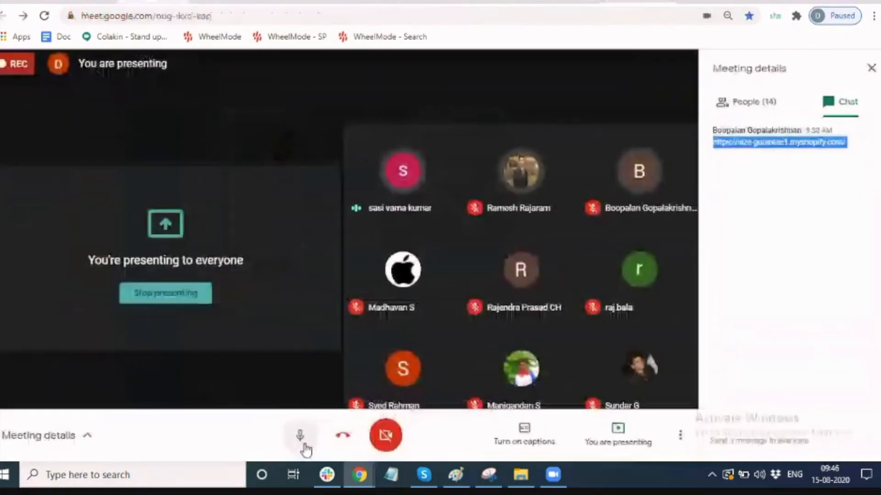
{"action": "left_click", "coordinate": [303, 444]}
{"action": "left_click", "coordinate": [707, 2]}
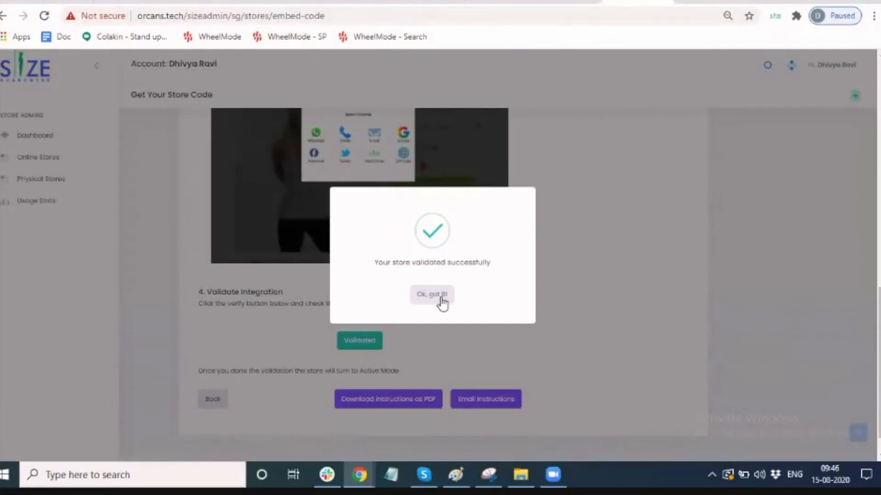
{"action": "left_click", "coordinate": [431, 295]}
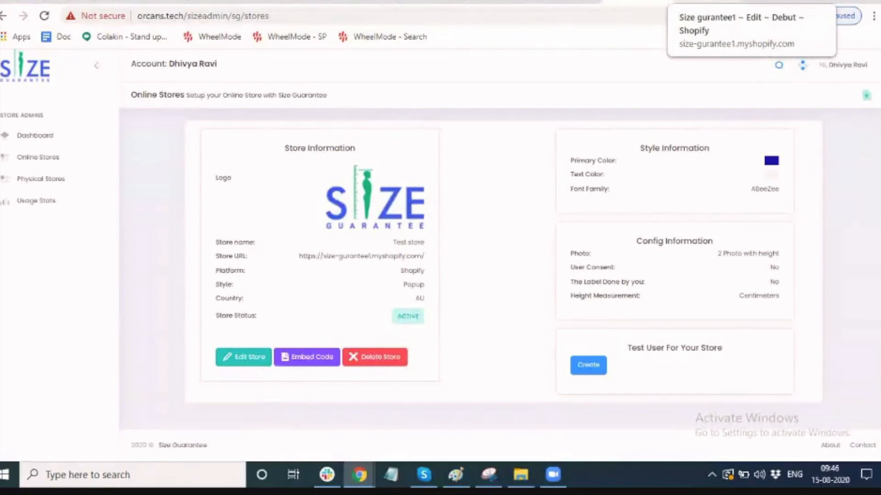
Copy the store's web address and load the storefront home page in a new tab.
{"action": "left_click", "coordinate": [707, 2]}
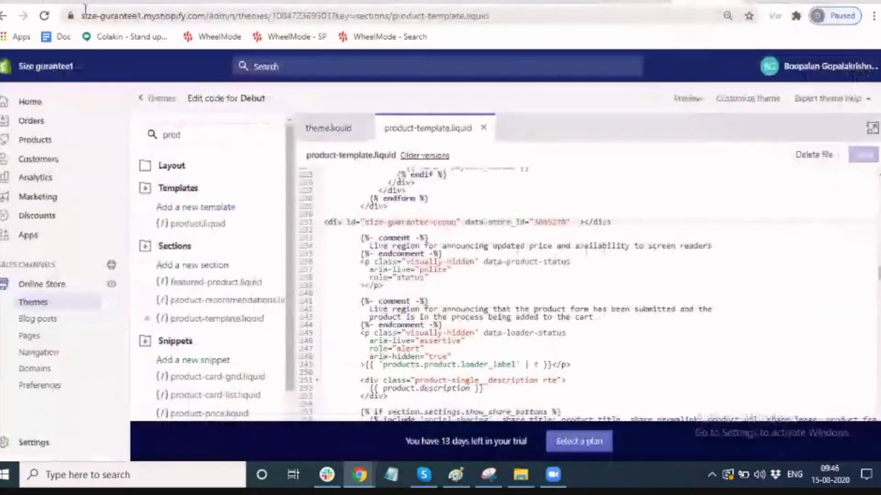
{"action": "left_click_drag", "start_coordinate": [81, 14], "coordinate": [202, 10]}
{"action": "key", "text": "ctrl+c"}
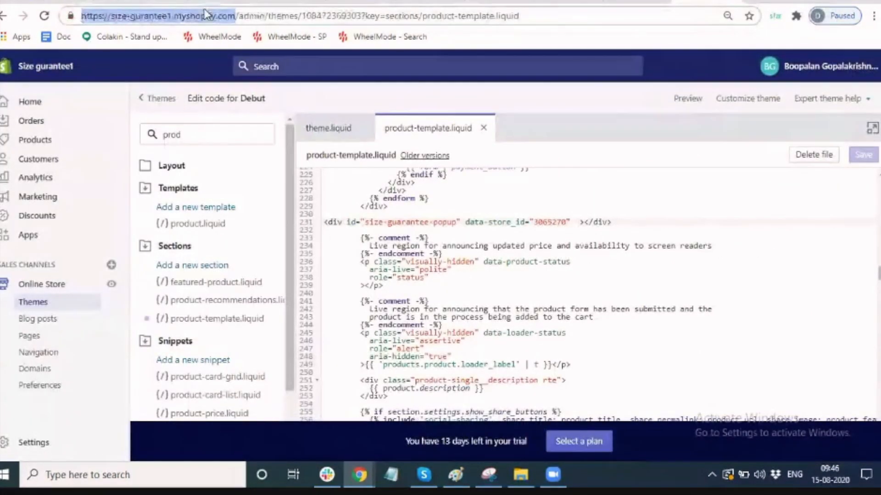
{"action": "left_click", "coordinate": [756, 4]}
{"action": "key", "text": "ctrl+v"}
{"action": "key", "text": "Return"}
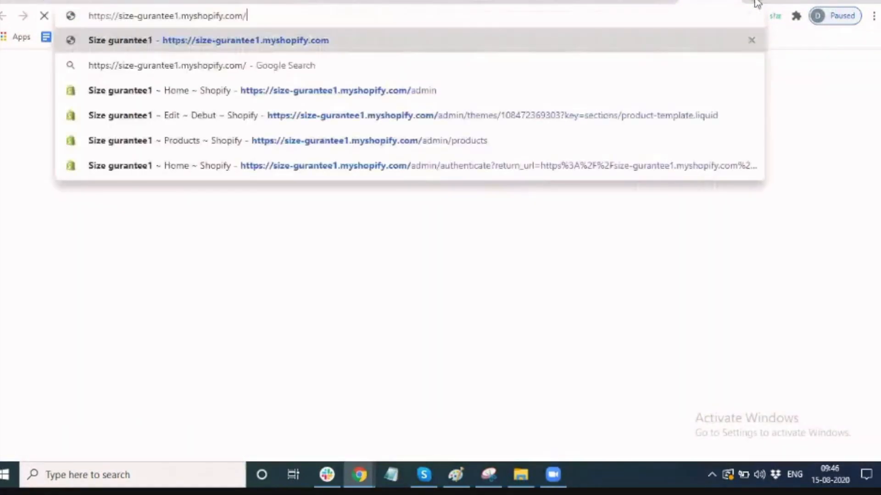
{"action": "key", "text": "Return"}
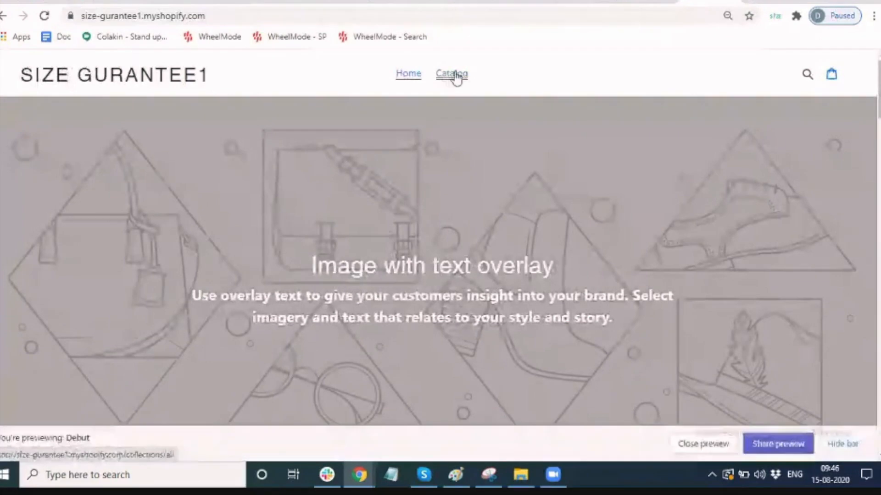
Open Men polo neck t-shirt from the Catalog, then return to the Size Guarantee admin.
{"action": "left_click", "coordinate": [455, 79]}
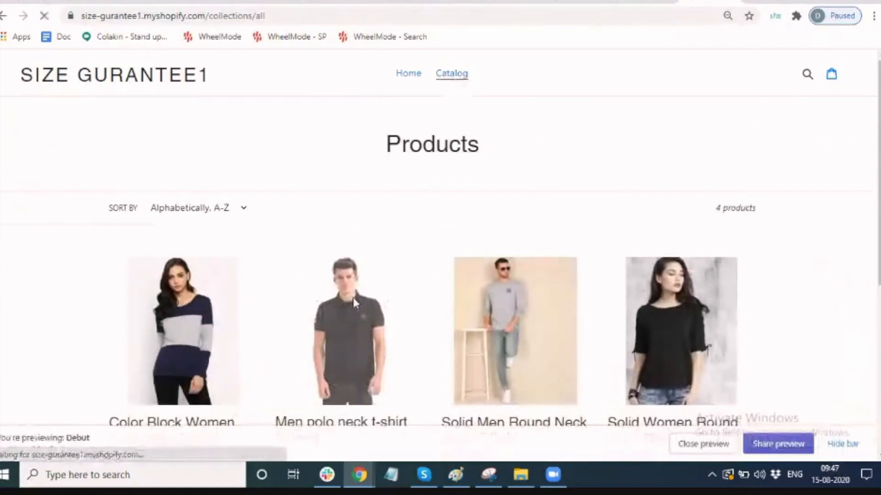
{"action": "left_click", "coordinate": [354, 297]}
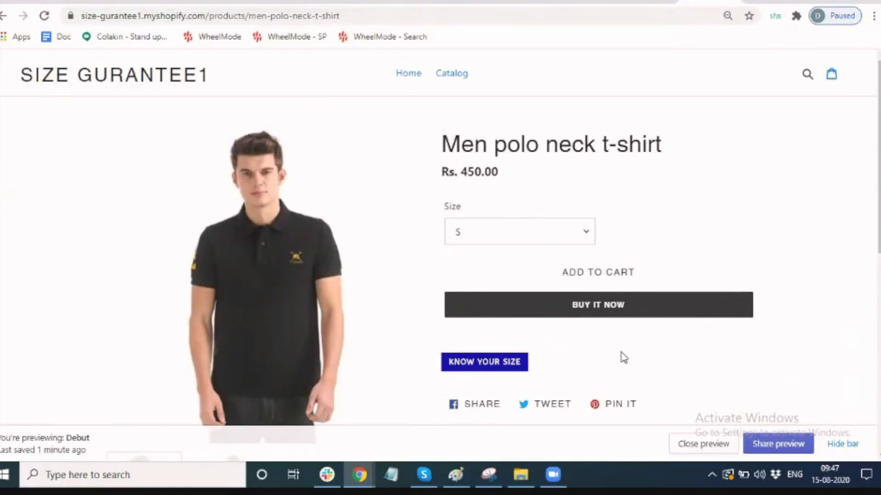
{"action": "left_click", "coordinate": [570, 2]}
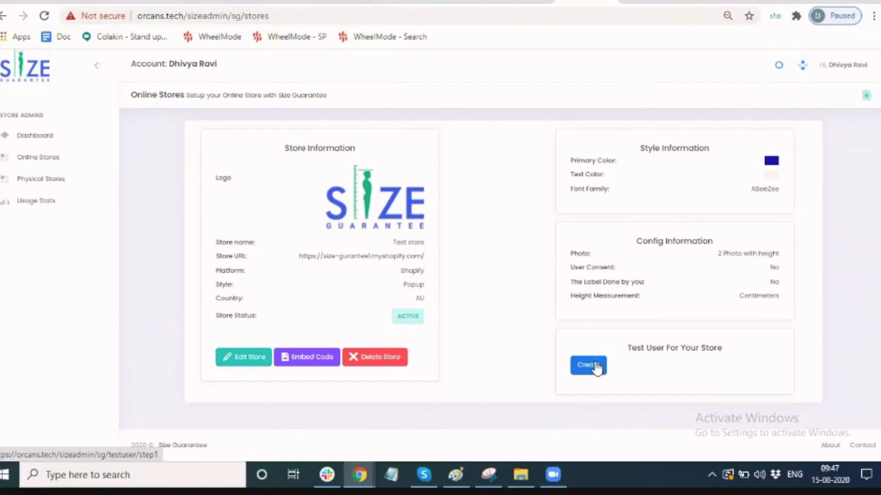
{"action": "left_click", "coordinate": [303, 361]}
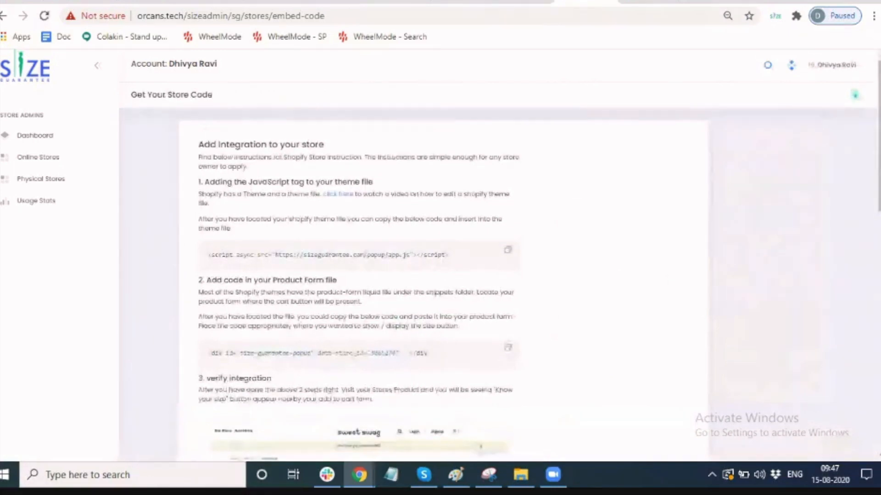
{"action": "scroll", "coordinate": [441, 276], "scroll_direction": "down", "scroll_amount": 10}
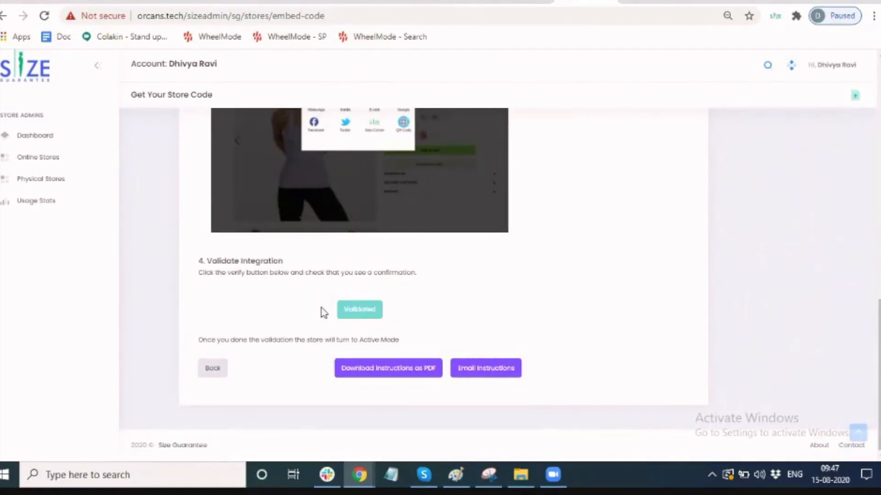
{"action": "left_click", "coordinate": [207, 376]}
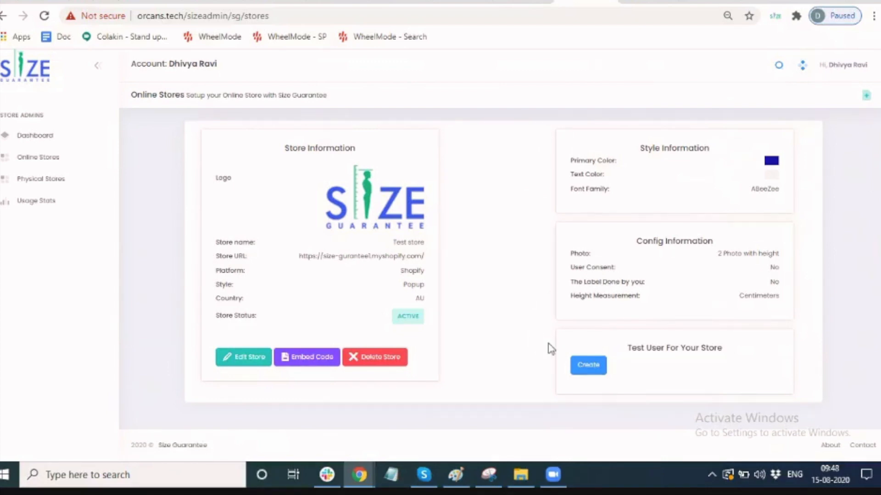
Under Test User For Your Store, enter the test user's e-mail address and submit it.
{"action": "left_click", "coordinate": [588, 365]}
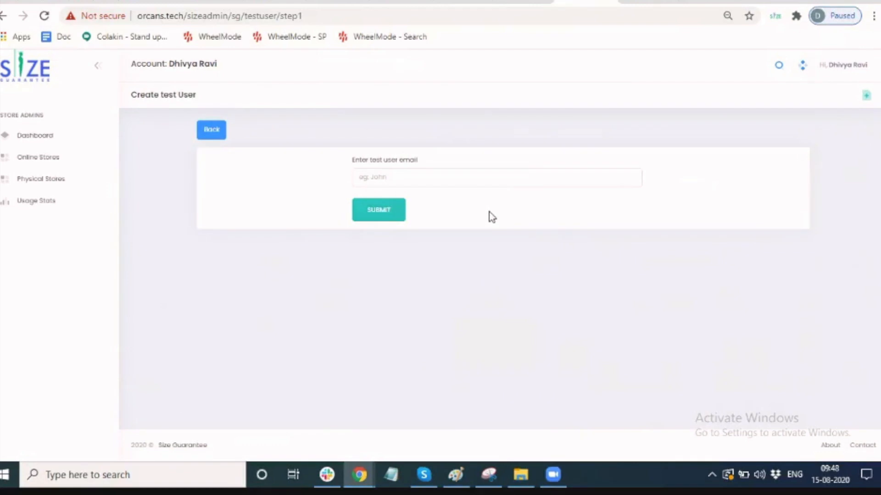
{"action": "left_click", "coordinate": [461, 178]}
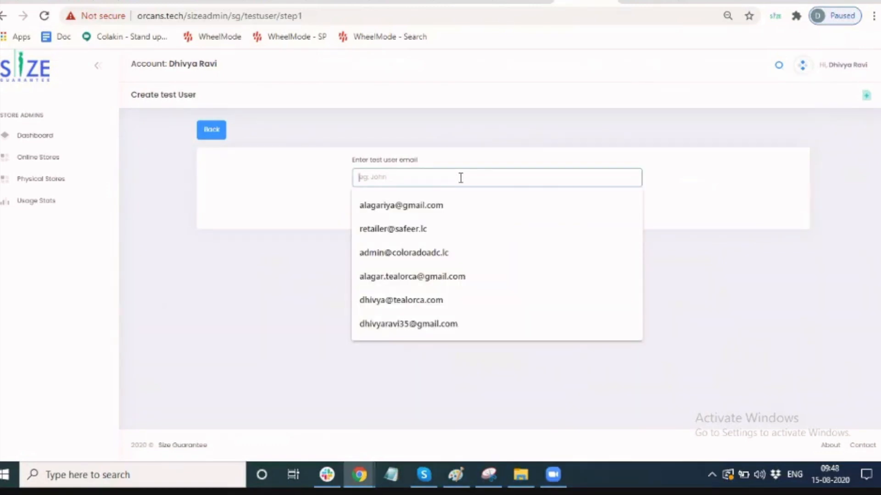
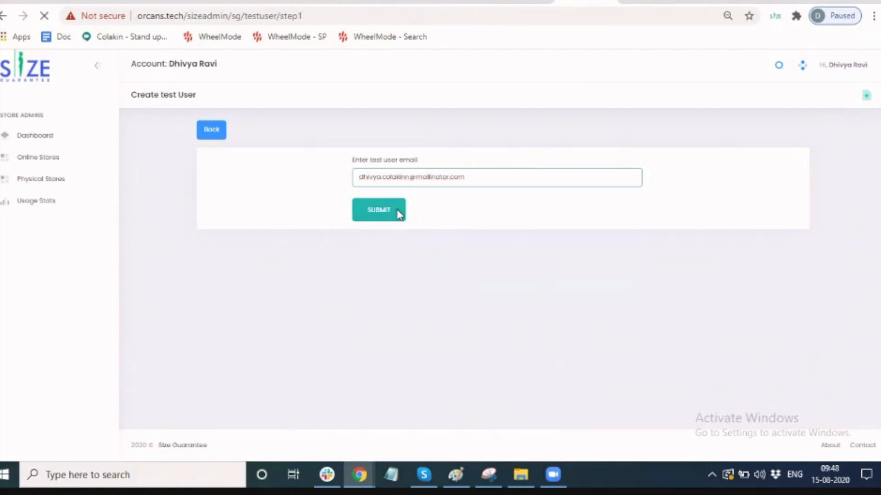
{"action": "left_click", "coordinate": [398, 215]}
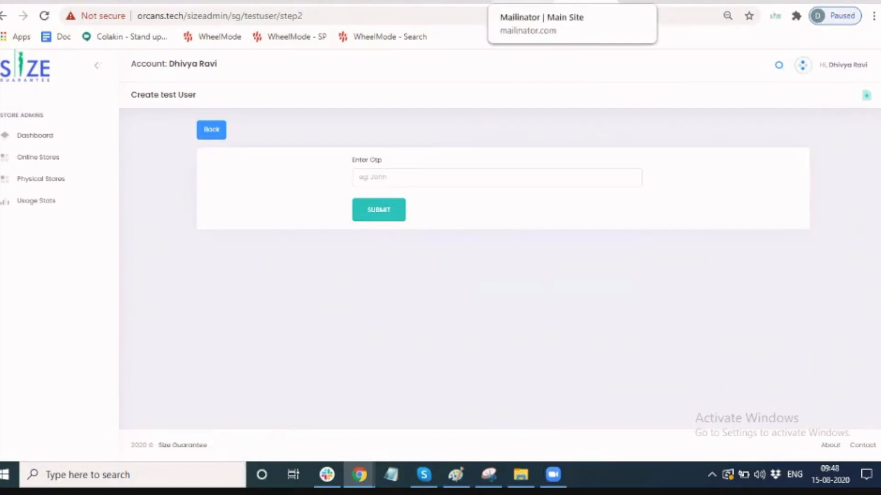
In Mailinator, enter the test user's inbox name and open that inbox.
{"action": "left_click", "coordinate": [523, 1]}
{"action": "left_click", "coordinate": [695, 99]}
{"action": "key", "text": "ctrl+a"}
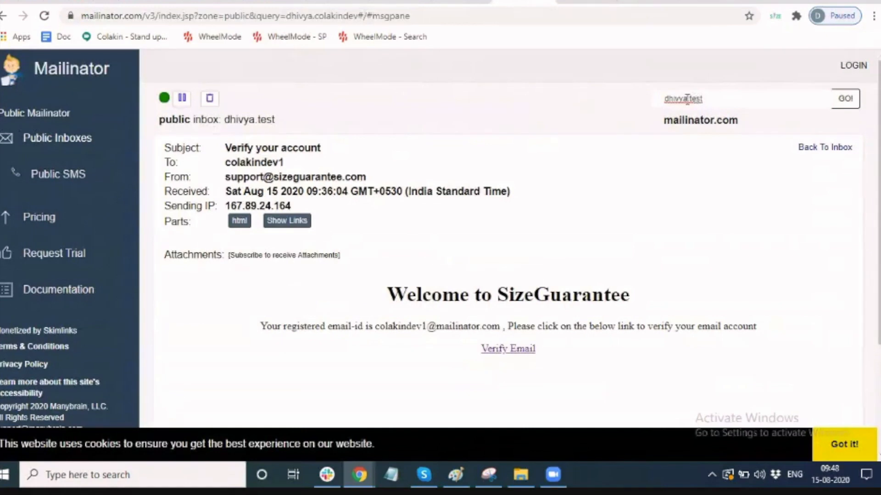
{"action": "left_click_drag", "start_coordinate": [686, 98], "coordinate": [728, 94]}
{"action": "key", "text": "Return"}
Copy the code from the verification email and return to the admin's code entry page.
{"action": "left_click", "coordinate": [487, 179]}
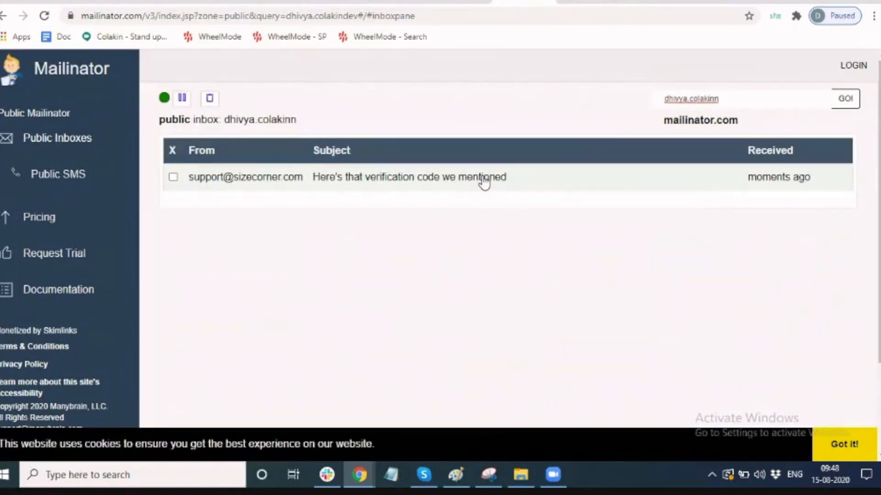
{"action": "double_click", "coordinate": [200, 416]}
{"action": "key", "text": "ctrl+c"}
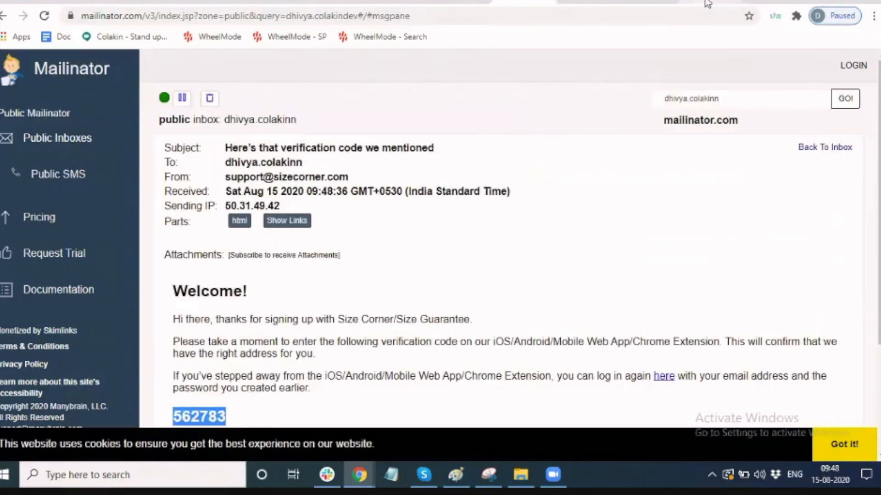
{"action": "left_click", "coordinate": [619, 4]}
{"action": "left_click", "coordinate": [594, 3]}
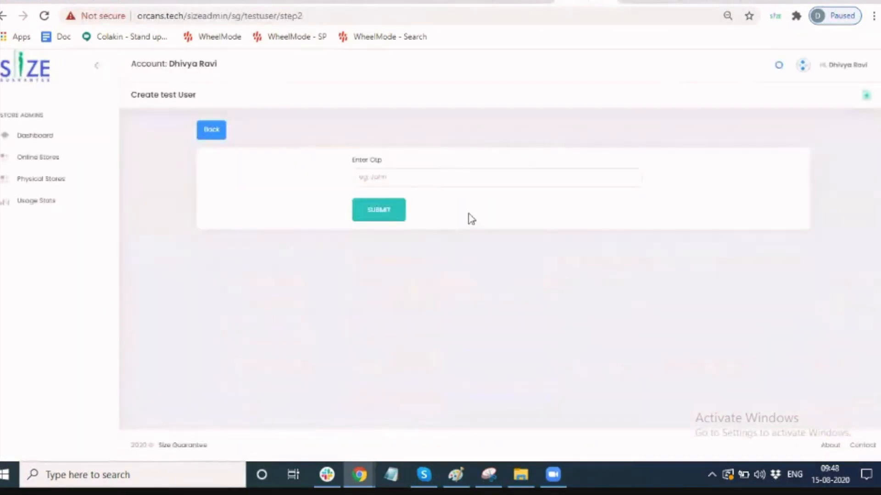
Paste the verification code into Enter Otp and submit it.
{"action": "left_click", "coordinate": [464, 174]}
{"action": "key", "text": "ctrl+v"}
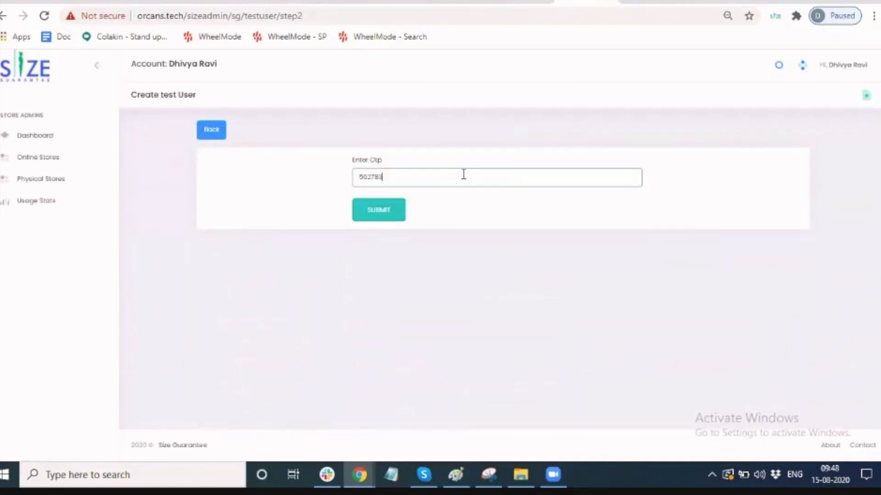
{"action": "left_click", "coordinate": [372, 218]}
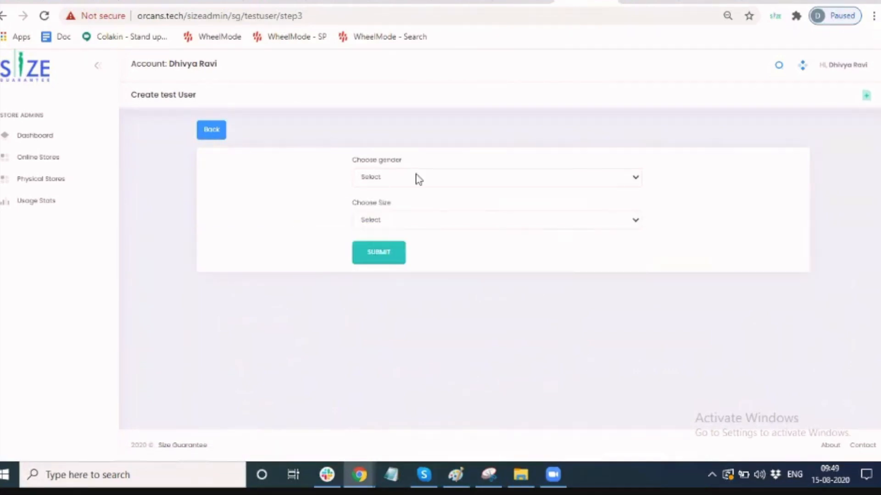
Create the test user with gender Male and size M.
{"action": "left_click", "coordinate": [419, 178]}
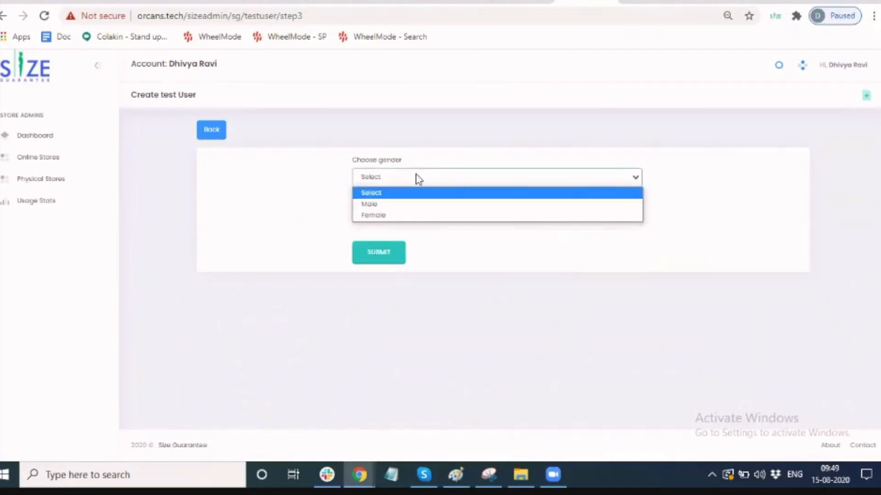
{"action": "left_click", "coordinate": [412, 207]}
{"action": "left_click", "coordinate": [423, 221]}
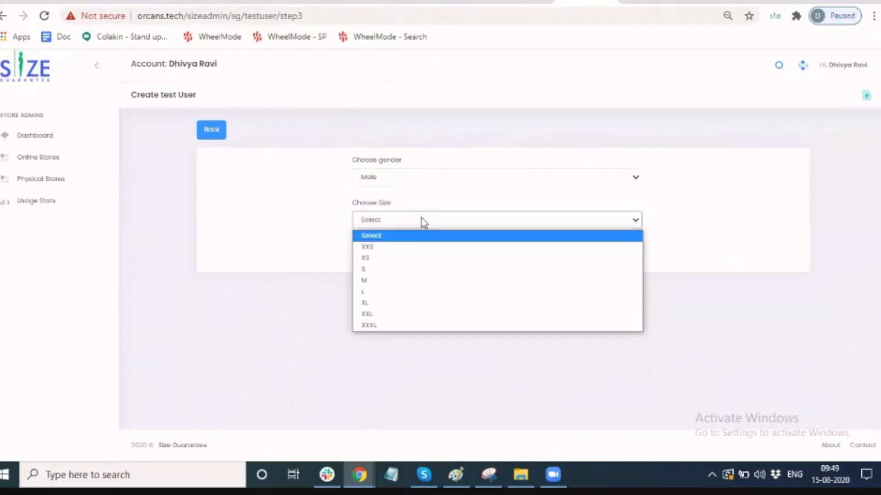
{"action": "left_click", "coordinate": [418, 281]}
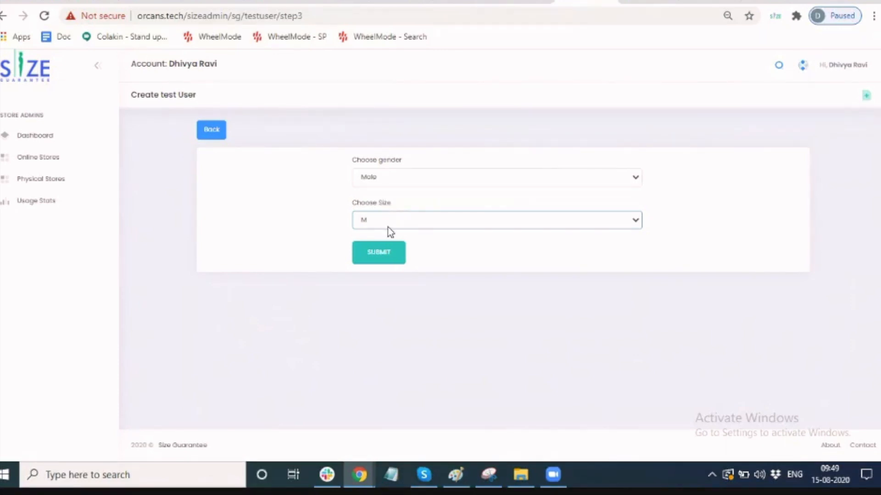
{"action": "left_click", "coordinate": [392, 258]}
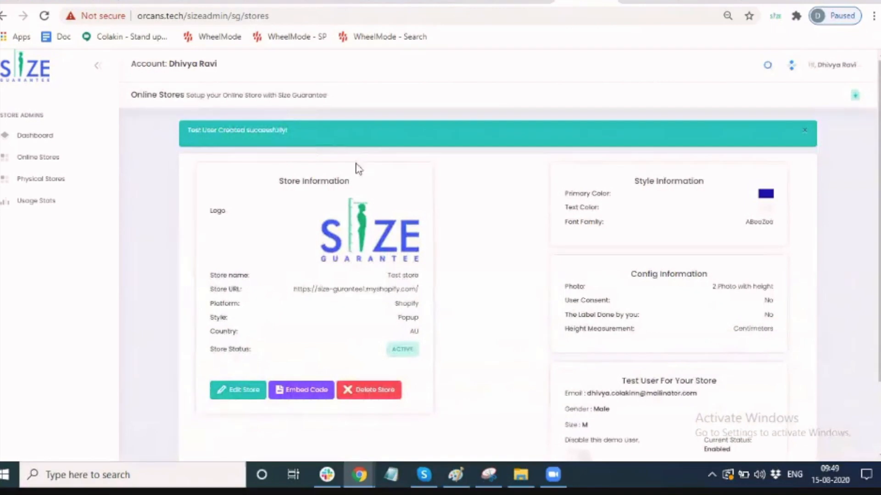
Dismiss the test-user-created alert and go to the Men polo neck t-shirt page.
{"action": "left_click", "coordinate": [805, 130]}
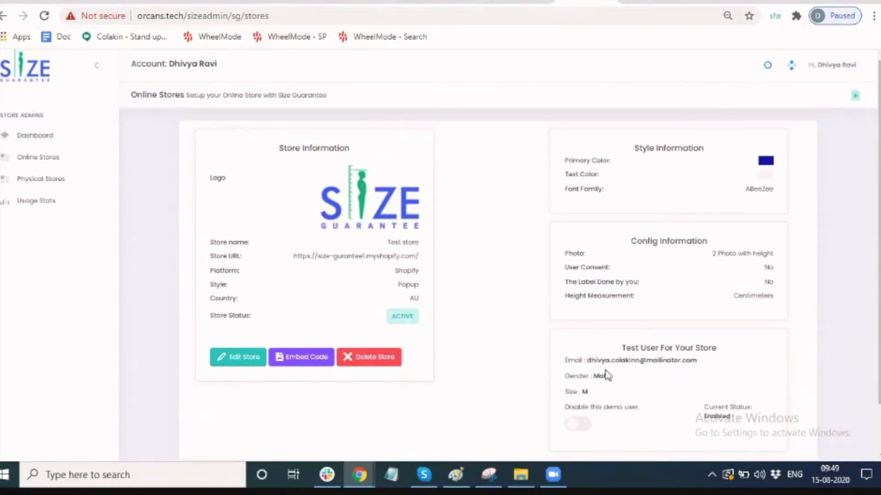
{"action": "left_click_drag", "start_coordinate": [598, 360], "coordinate": [723, 364]}
{"action": "key", "text": "ctrl+c"}
{"action": "left_click", "coordinate": [735, 358]}
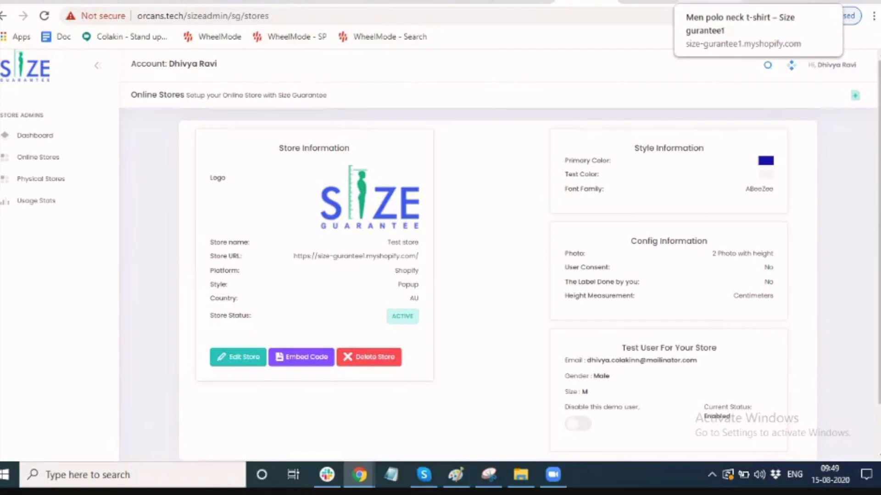
{"action": "left_click", "coordinate": [725, 2]}
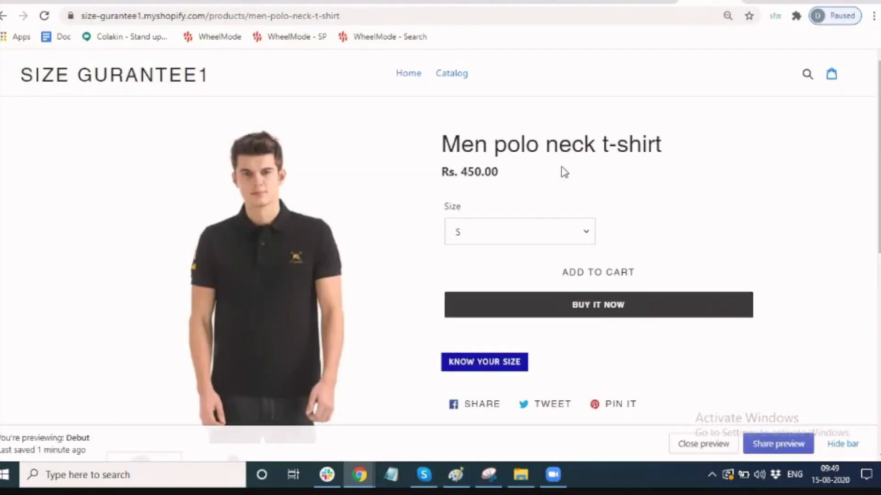
Reload the product page and reopen the KNOW YOUR SIZE finder popup.
{"action": "left_click", "coordinate": [503, 368]}
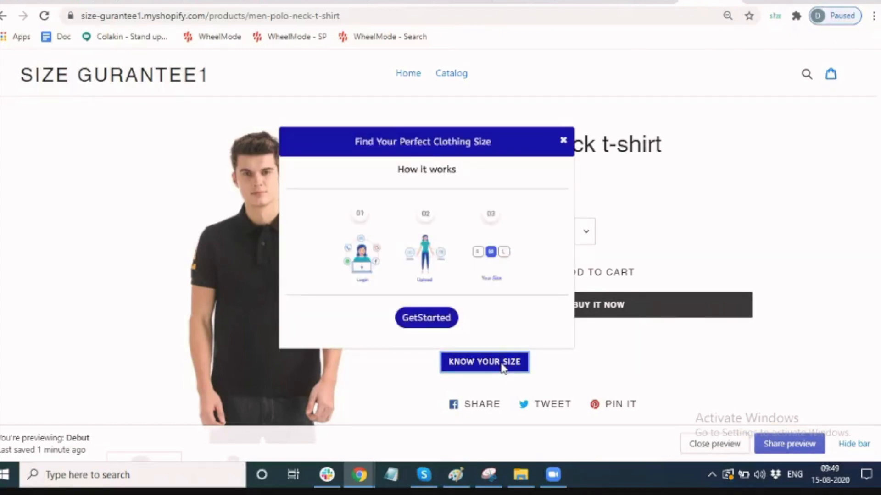
{"action": "scroll", "coordinate": [504, 368], "scroll_direction": "down", "scroll_amount": 2}
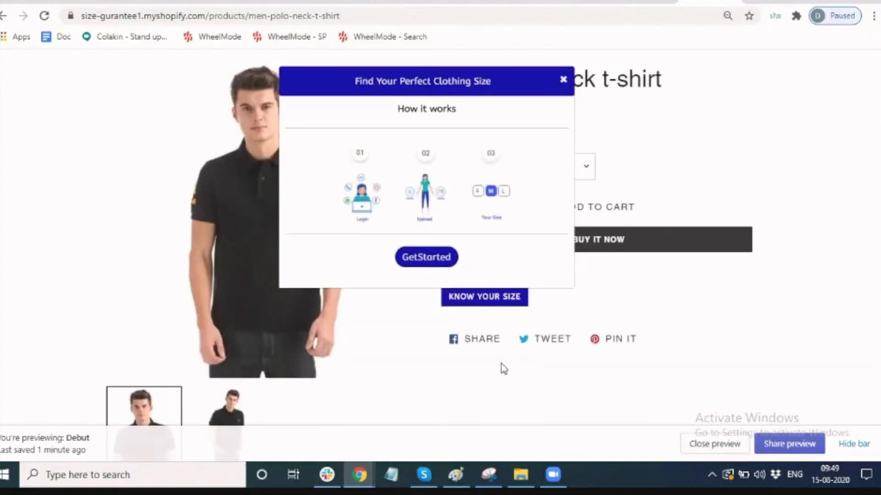
{"action": "left_click", "coordinate": [401, 320]}
{"action": "left_click", "coordinate": [45, 16]}
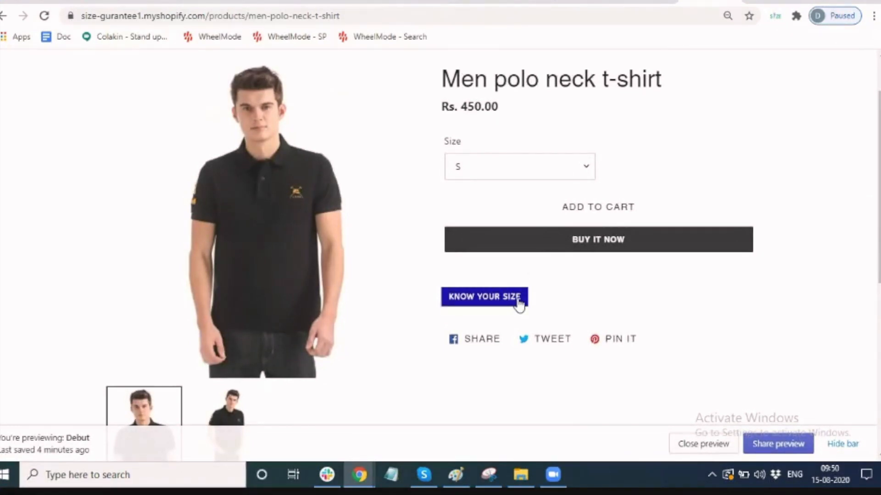
{"action": "left_click", "coordinate": [519, 303]}
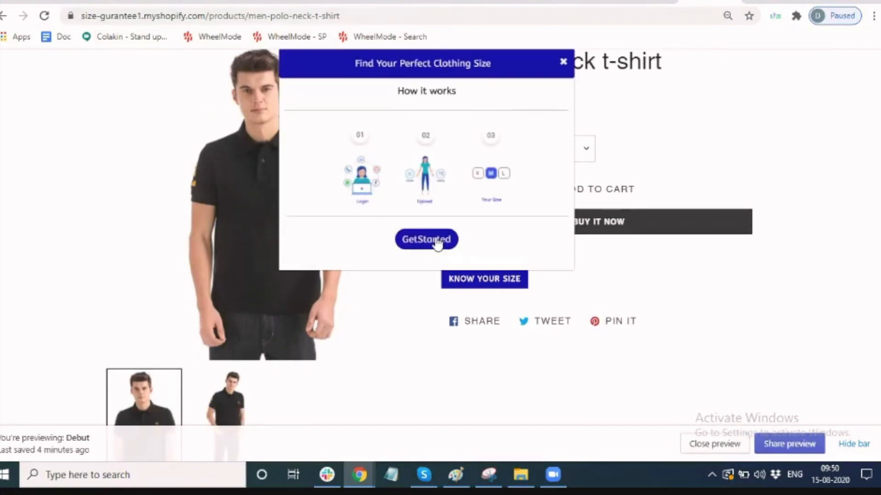
Choose E-mail verification, paste the test address, and request a code.
{"action": "left_click", "coordinate": [437, 243]}
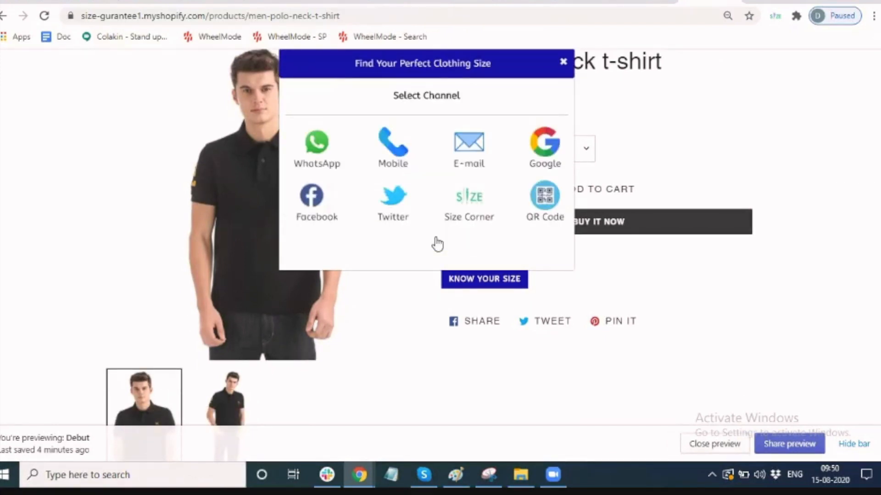
{"action": "left_click", "coordinate": [470, 158]}
{"action": "left_click", "coordinate": [446, 185]}
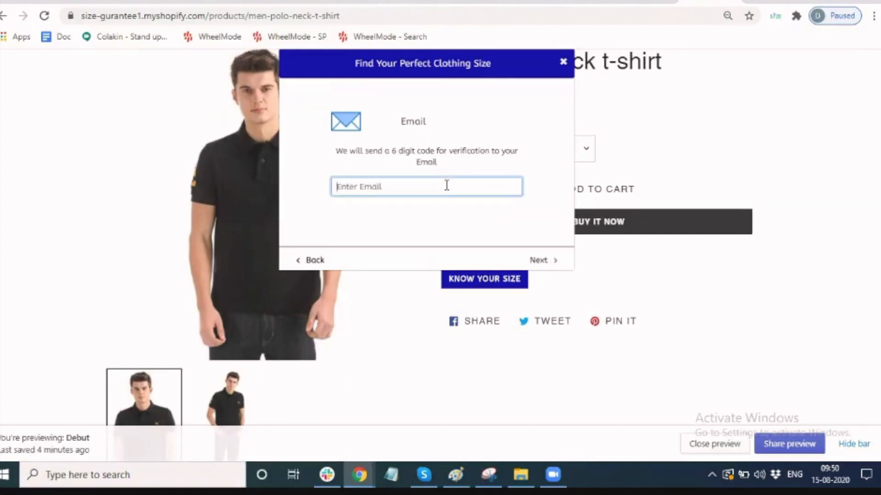
{"action": "key", "text": "ctrl+v"}
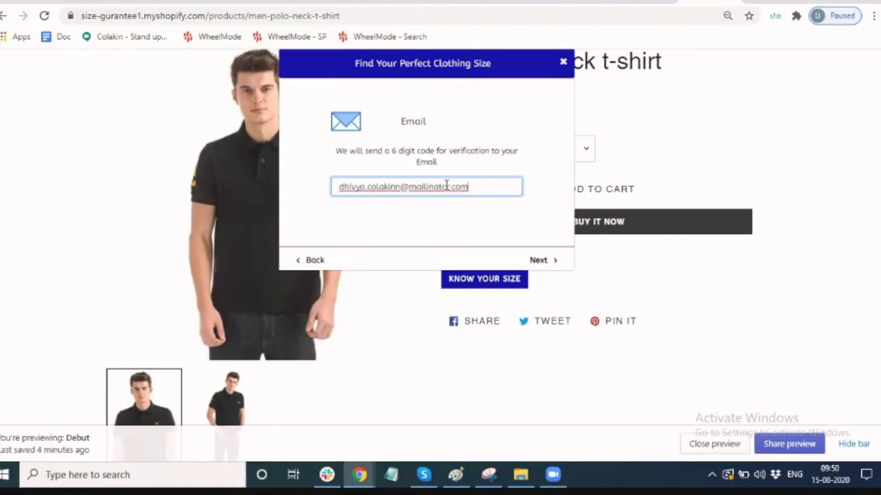
{"action": "left_click", "coordinate": [538, 260]}
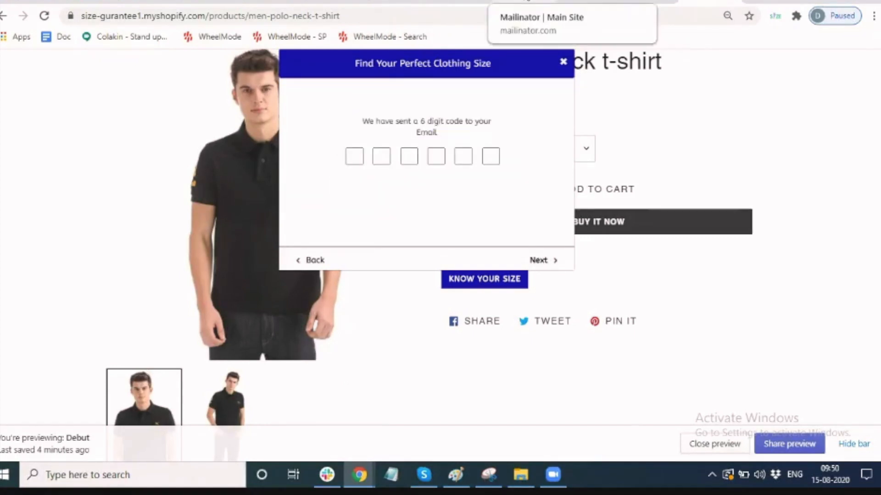
Refresh the Mailinator inbox and copy the newest verification code.
{"action": "left_click", "coordinate": [528, 2]}
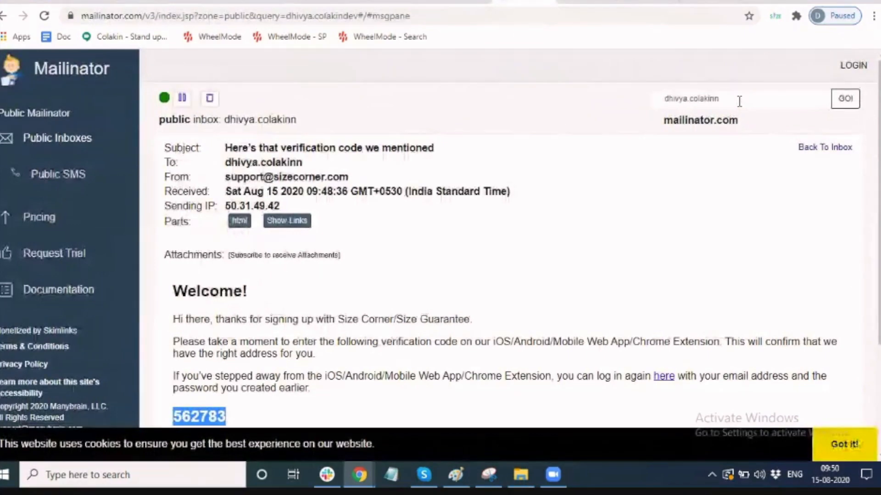
{"action": "left_click", "coordinate": [837, 100]}
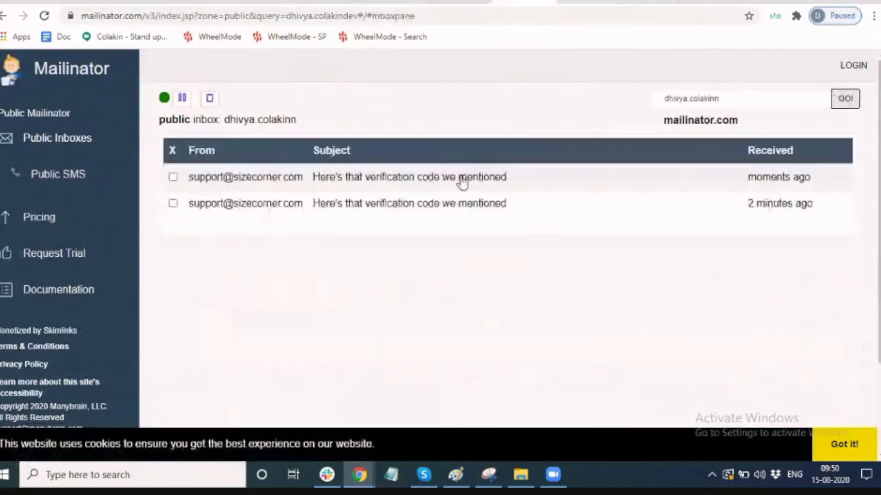
{"action": "left_click", "coordinate": [460, 177]}
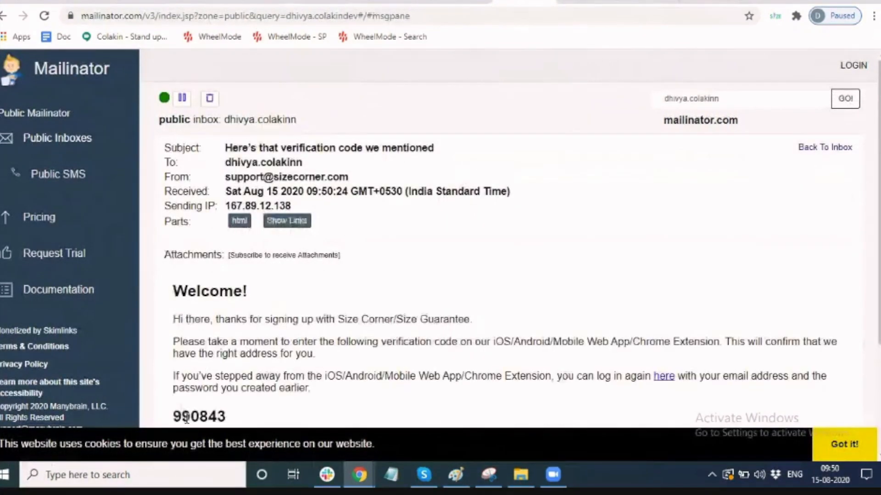
{"action": "double_click", "coordinate": [188, 418]}
{"action": "key", "text": "ctrl+c"}
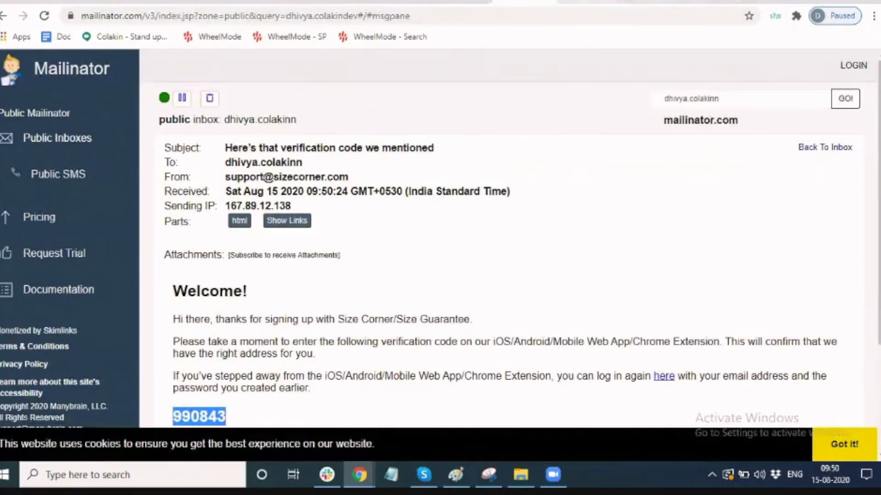
{"action": "left_click", "coordinate": [711, 2]}
Paste the six-digit code into the popup's code boxes and submit.
{"action": "left_click", "coordinate": [356, 157]}
{"action": "key", "text": "ctrl+v"}
{"action": "left_click", "coordinate": [541, 260]}
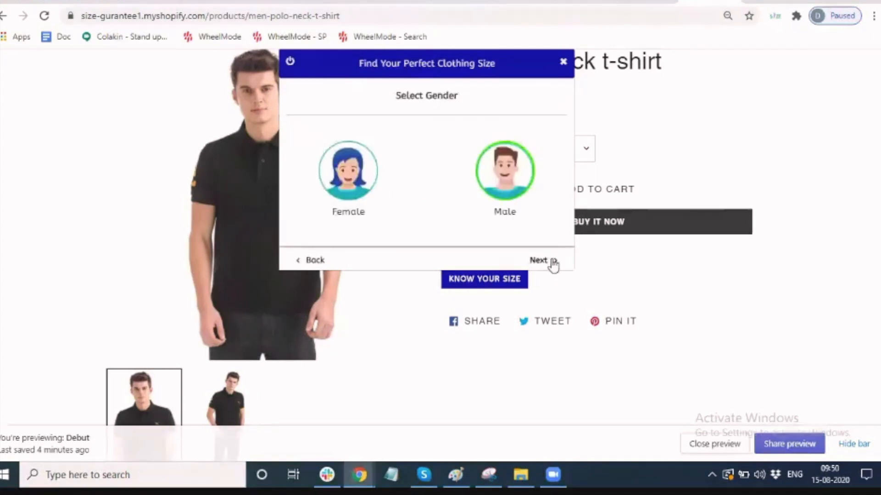
Keep Male, choose Upload Image, and open the file picker for the Front Pose.
{"action": "left_click", "coordinate": [543, 262]}
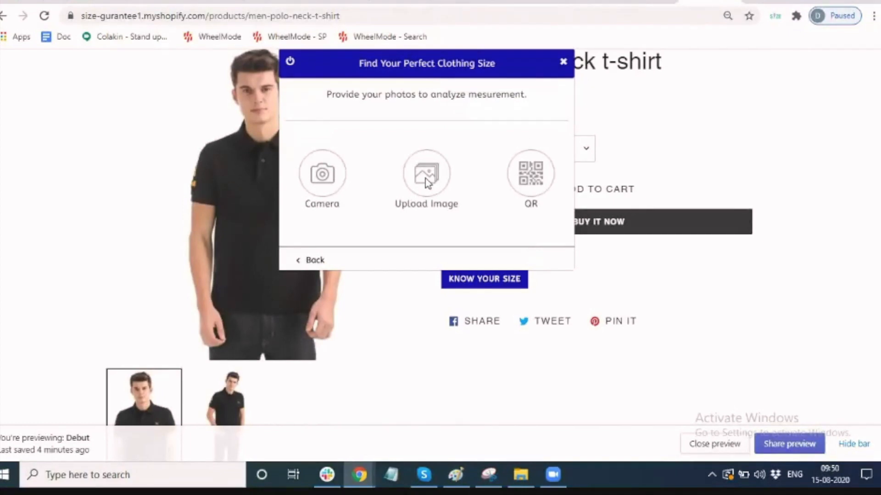
{"action": "left_click", "coordinate": [426, 178]}
{"action": "left_click", "coordinate": [327, 223]}
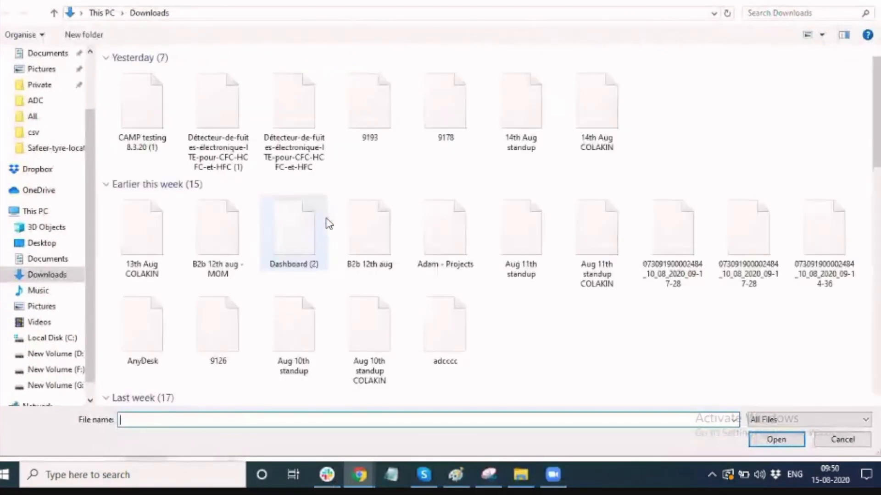
Upload IMG_20200604_120037 as the front pose and IMG_20200604_131716 as the side pose.
{"action": "left_click", "coordinate": [747, 103]}
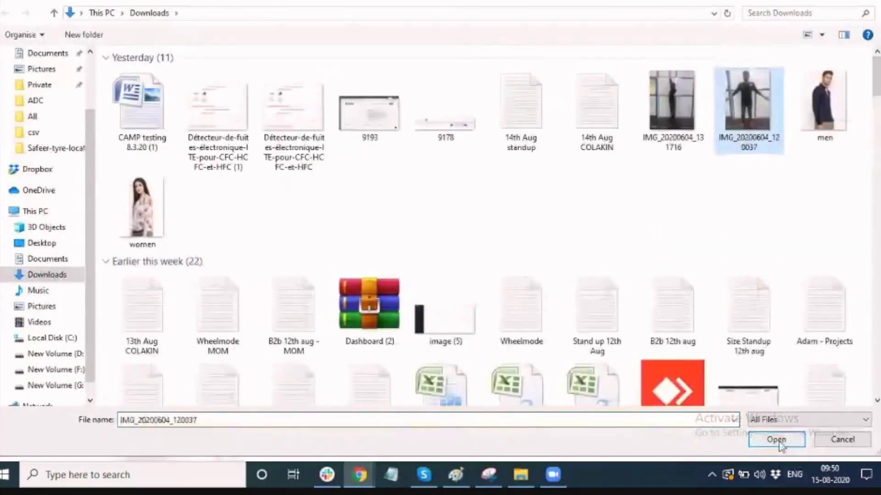
{"action": "left_click", "coordinate": [777, 438]}
{"action": "left_click", "coordinate": [423, 220]}
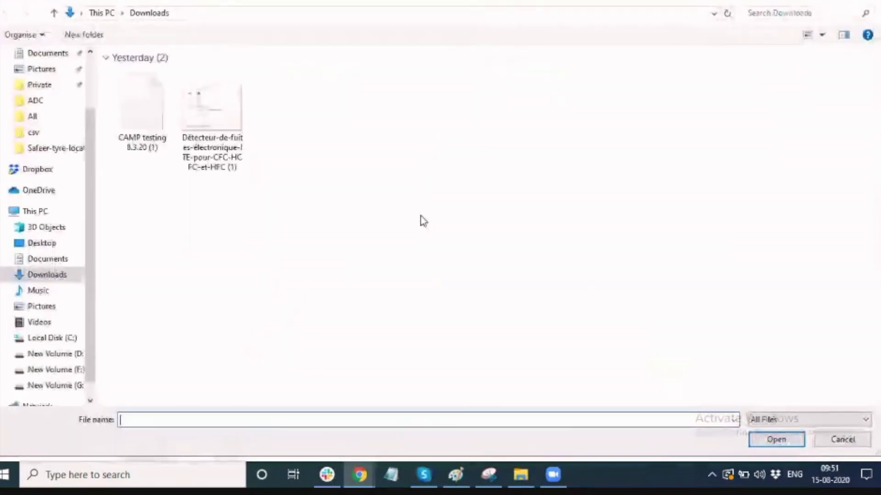
{"action": "left_click", "coordinate": [686, 117]}
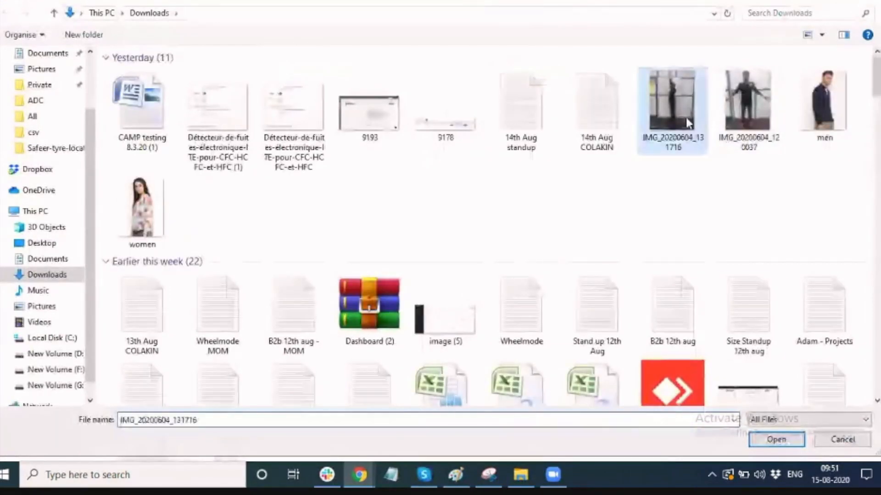
{"action": "left_click", "coordinate": [776, 441]}
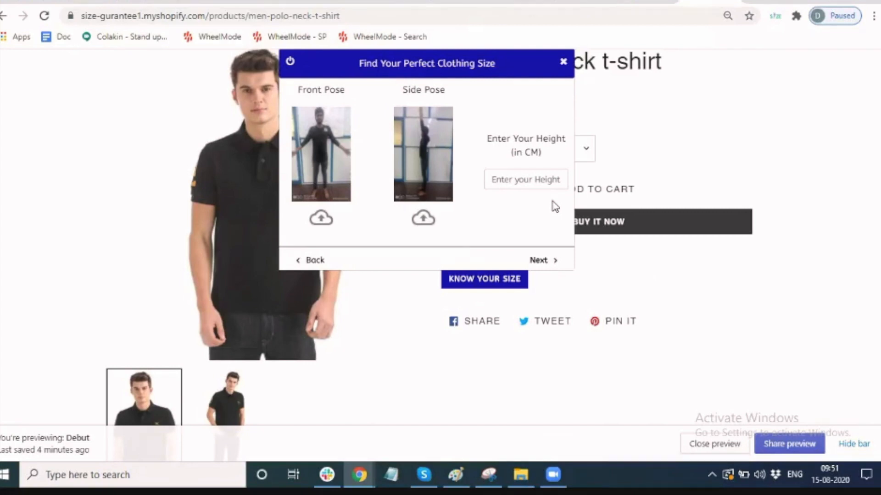
Enter a height of 165 cm and submit to get the size M recommendation.
{"action": "left_click", "coordinate": [538, 180]}
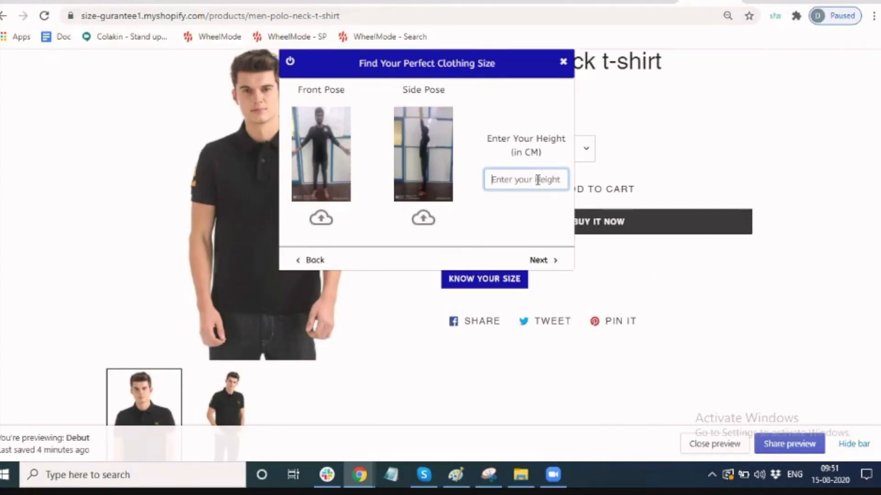
{"action": "type", "text": "165"}
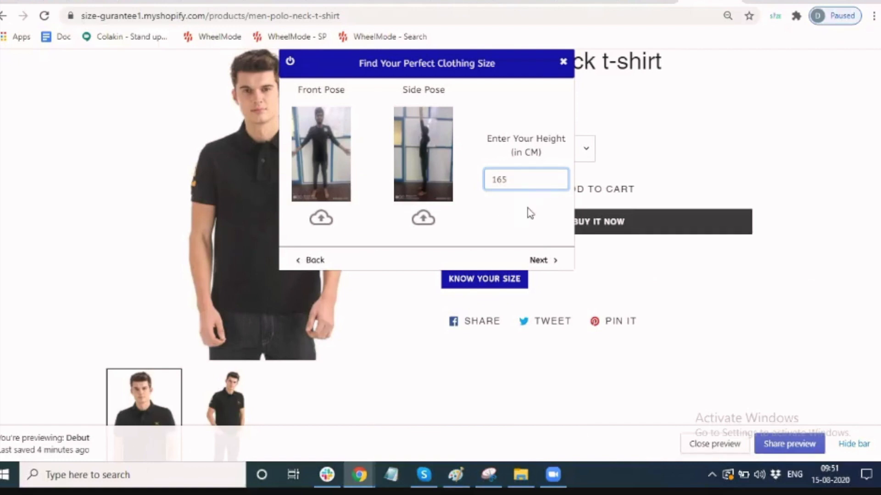
{"action": "left_click", "coordinate": [538, 261]}
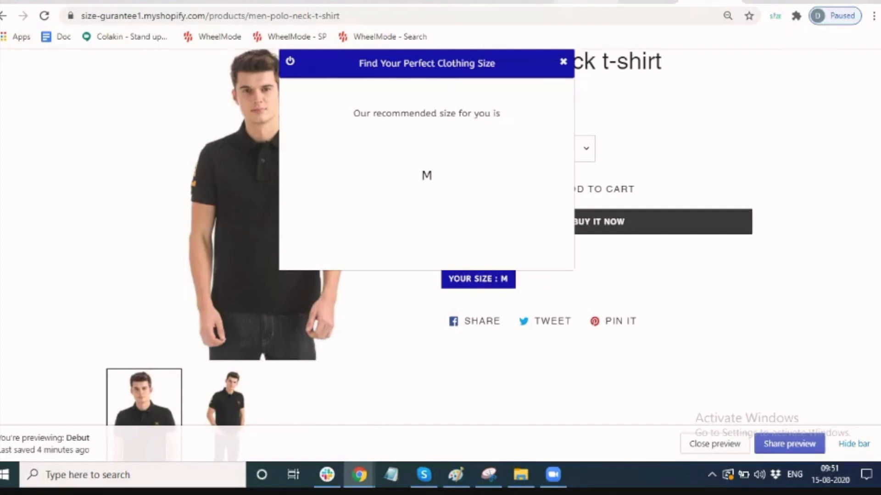
{"action": "left_click", "coordinate": [586, 2]}
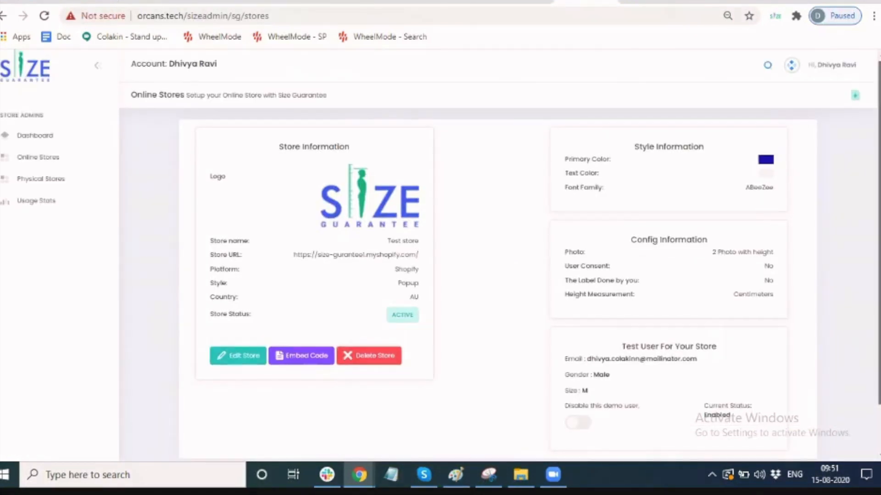
{"action": "scroll", "coordinate": [498, 275], "scroll_direction": "down", "scroll_amount": 1}
{"action": "scroll", "coordinate": [595, 333], "scroll_direction": "down", "scroll_amount": 1}
{"action": "double_click", "coordinate": [584, 341]}
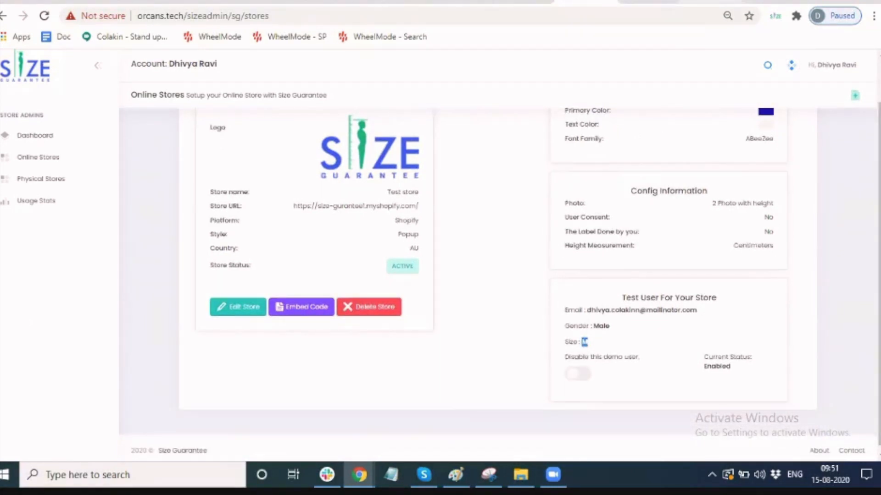
{"action": "left_click", "coordinate": [709, 2]}
{"action": "double_click", "coordinate": [428, 179]}
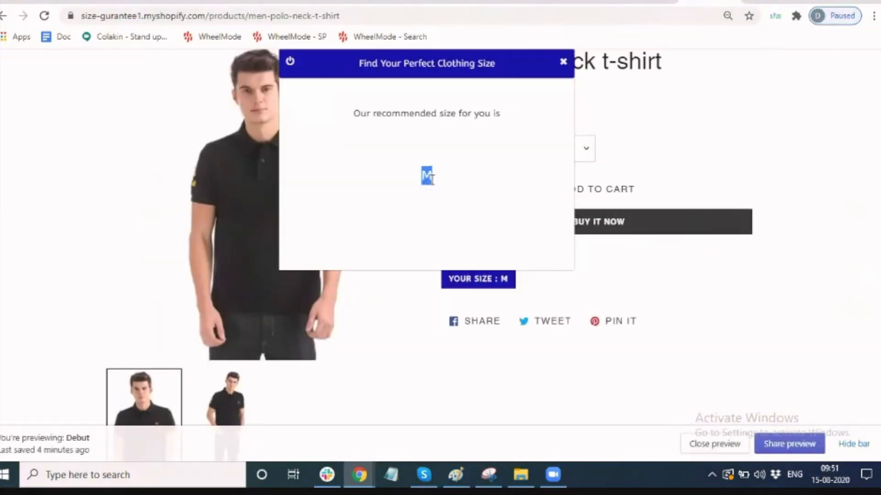
Close the size finder to show YOUR SIZE : M, then switch to Google Meet.
{"action": "left_click", "coordinate": [593, 116]}
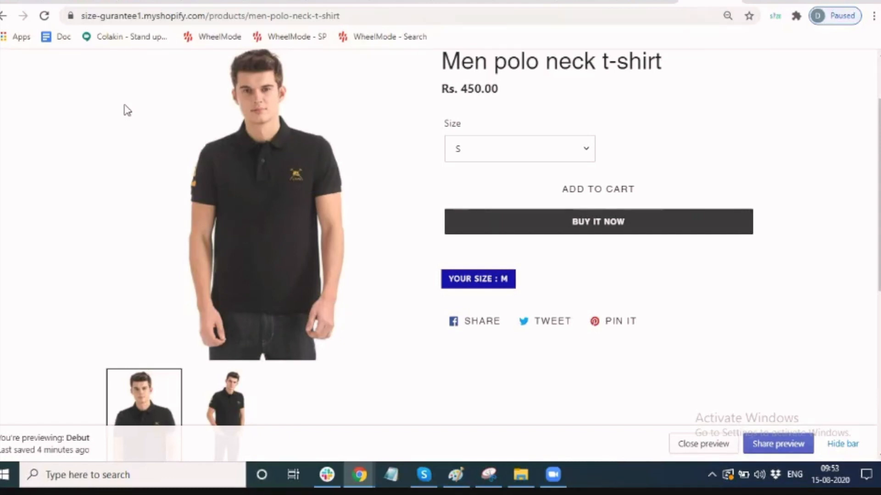
{"action": "left_click", "coordinate": [145, 2]}
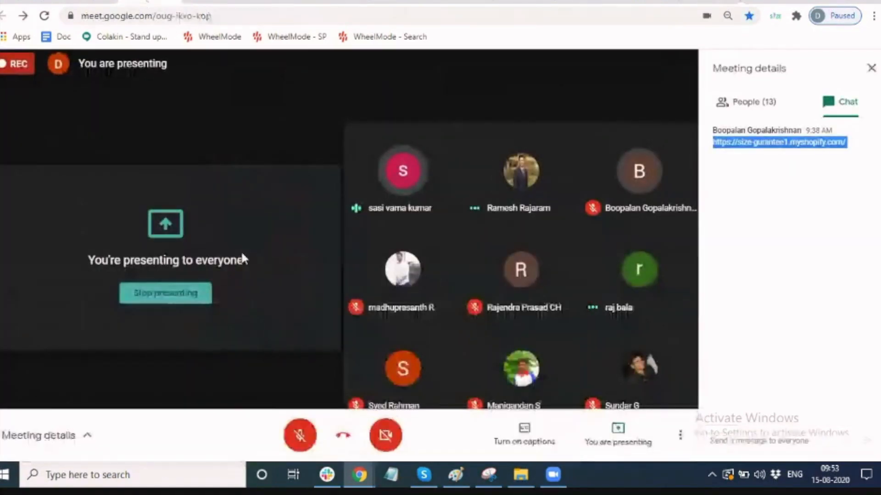